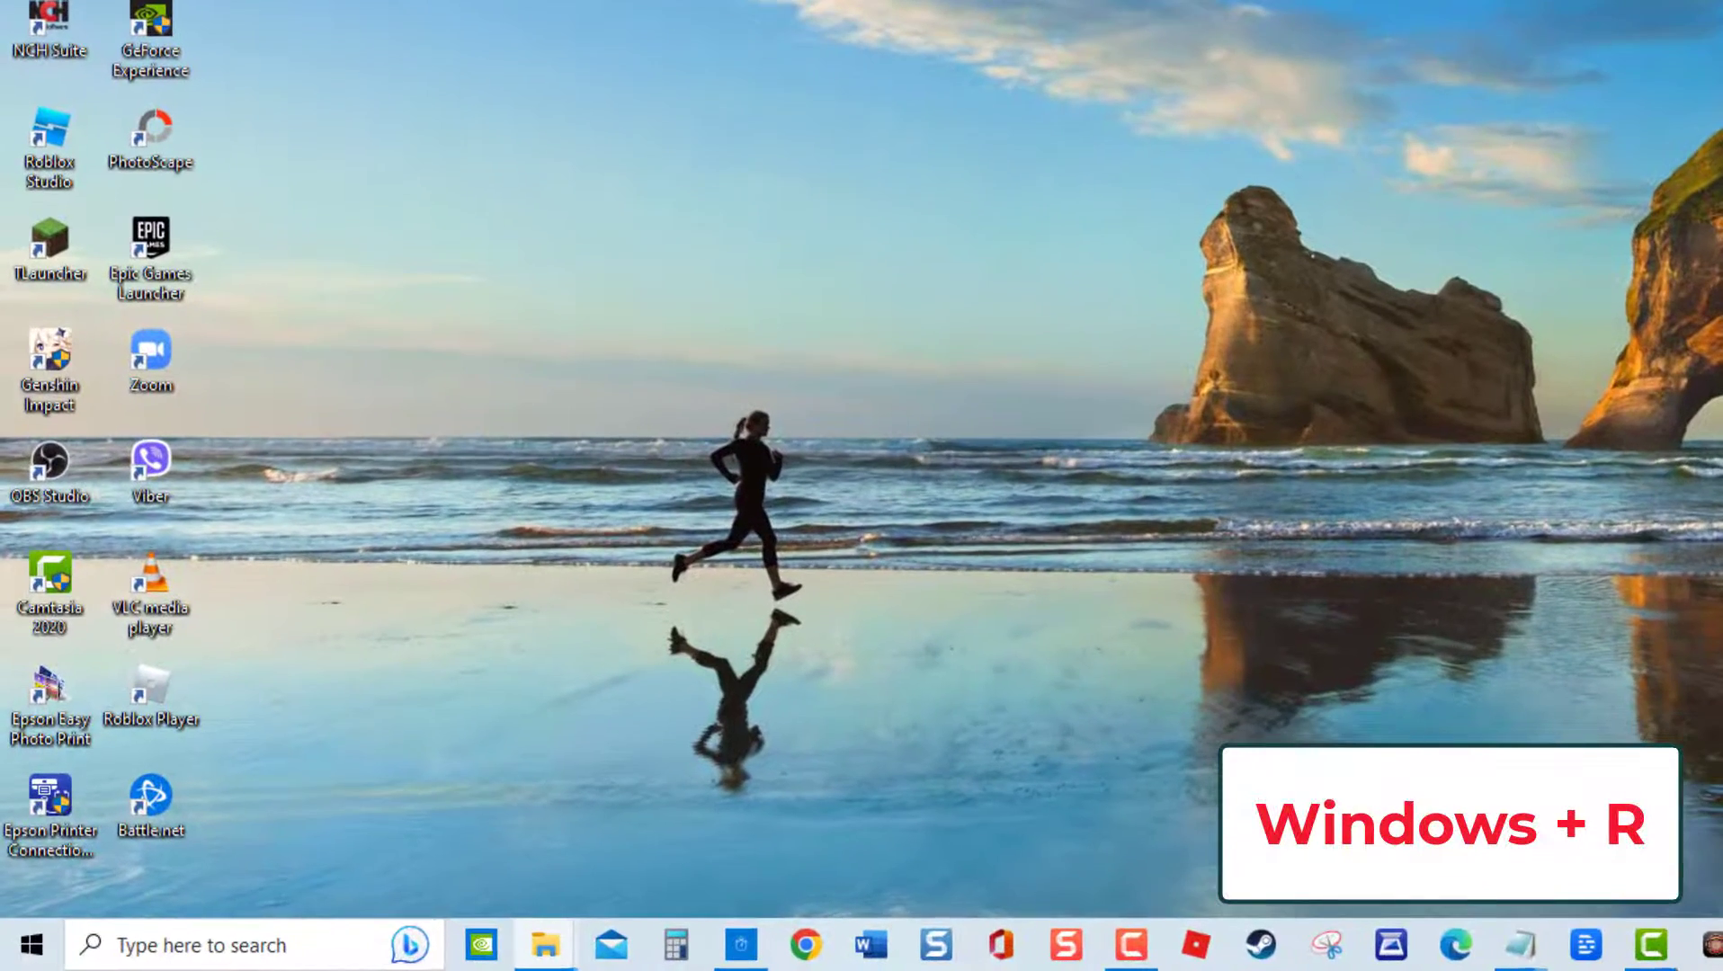
Launch services.msc from Run and select the Windows Audio service.
{"action": "key", "text": "super+r"}
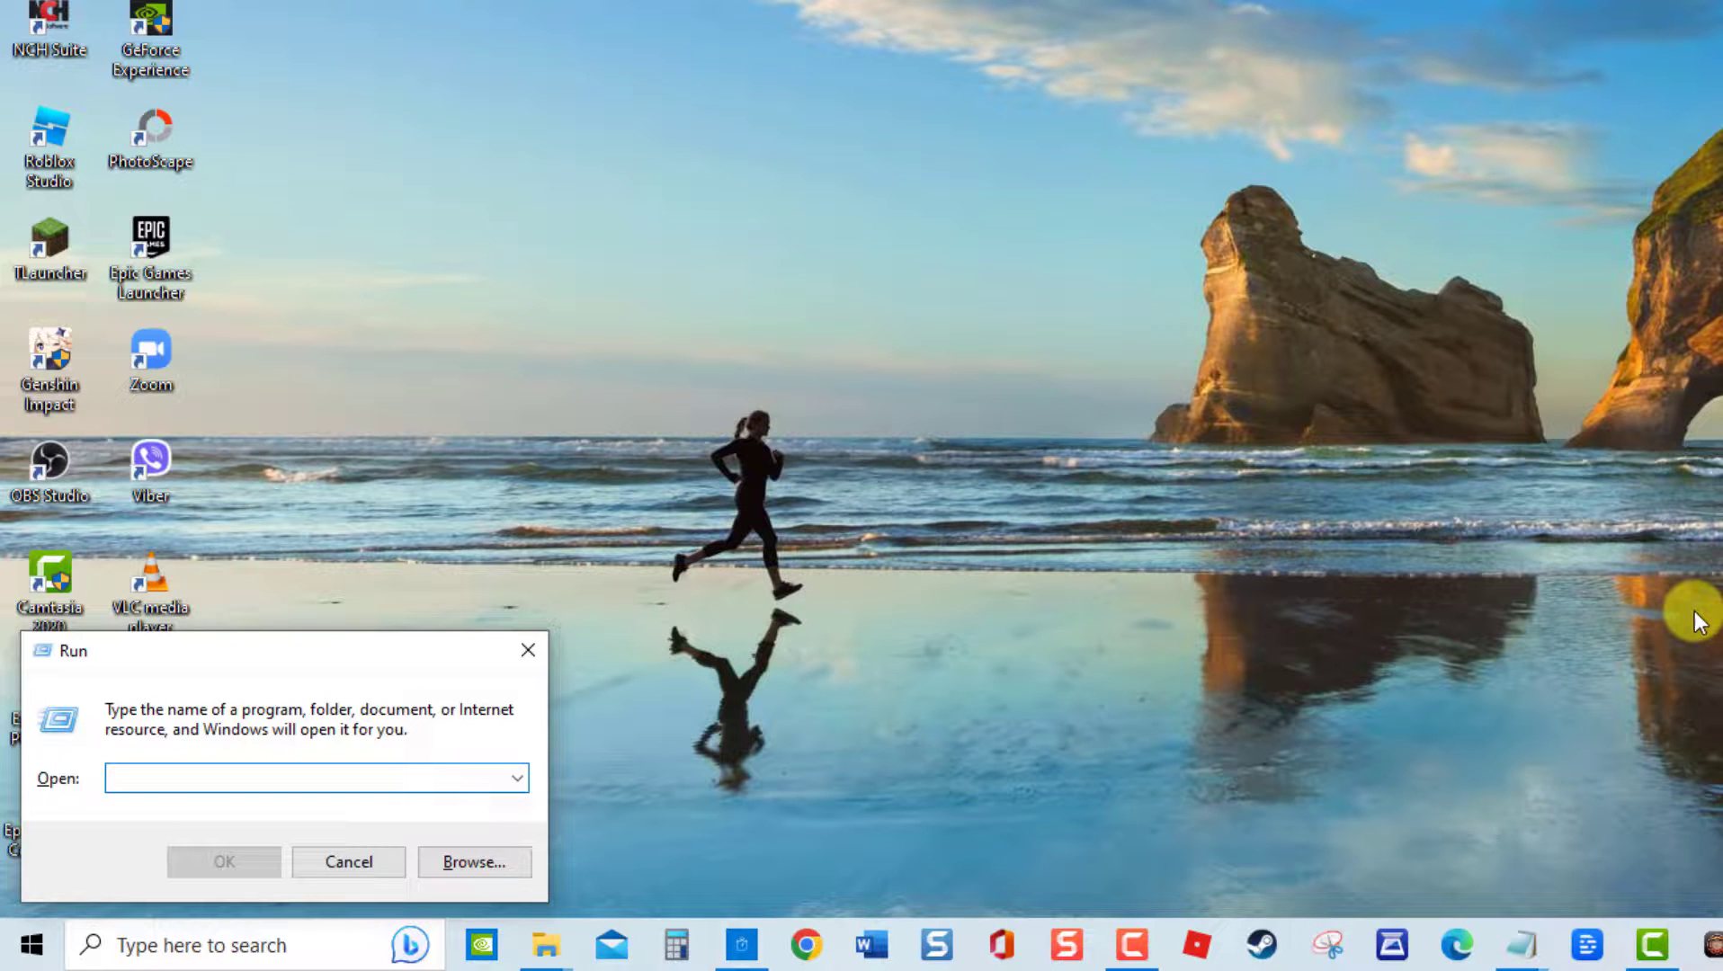
{"action": "type", "text": "services.msc"}
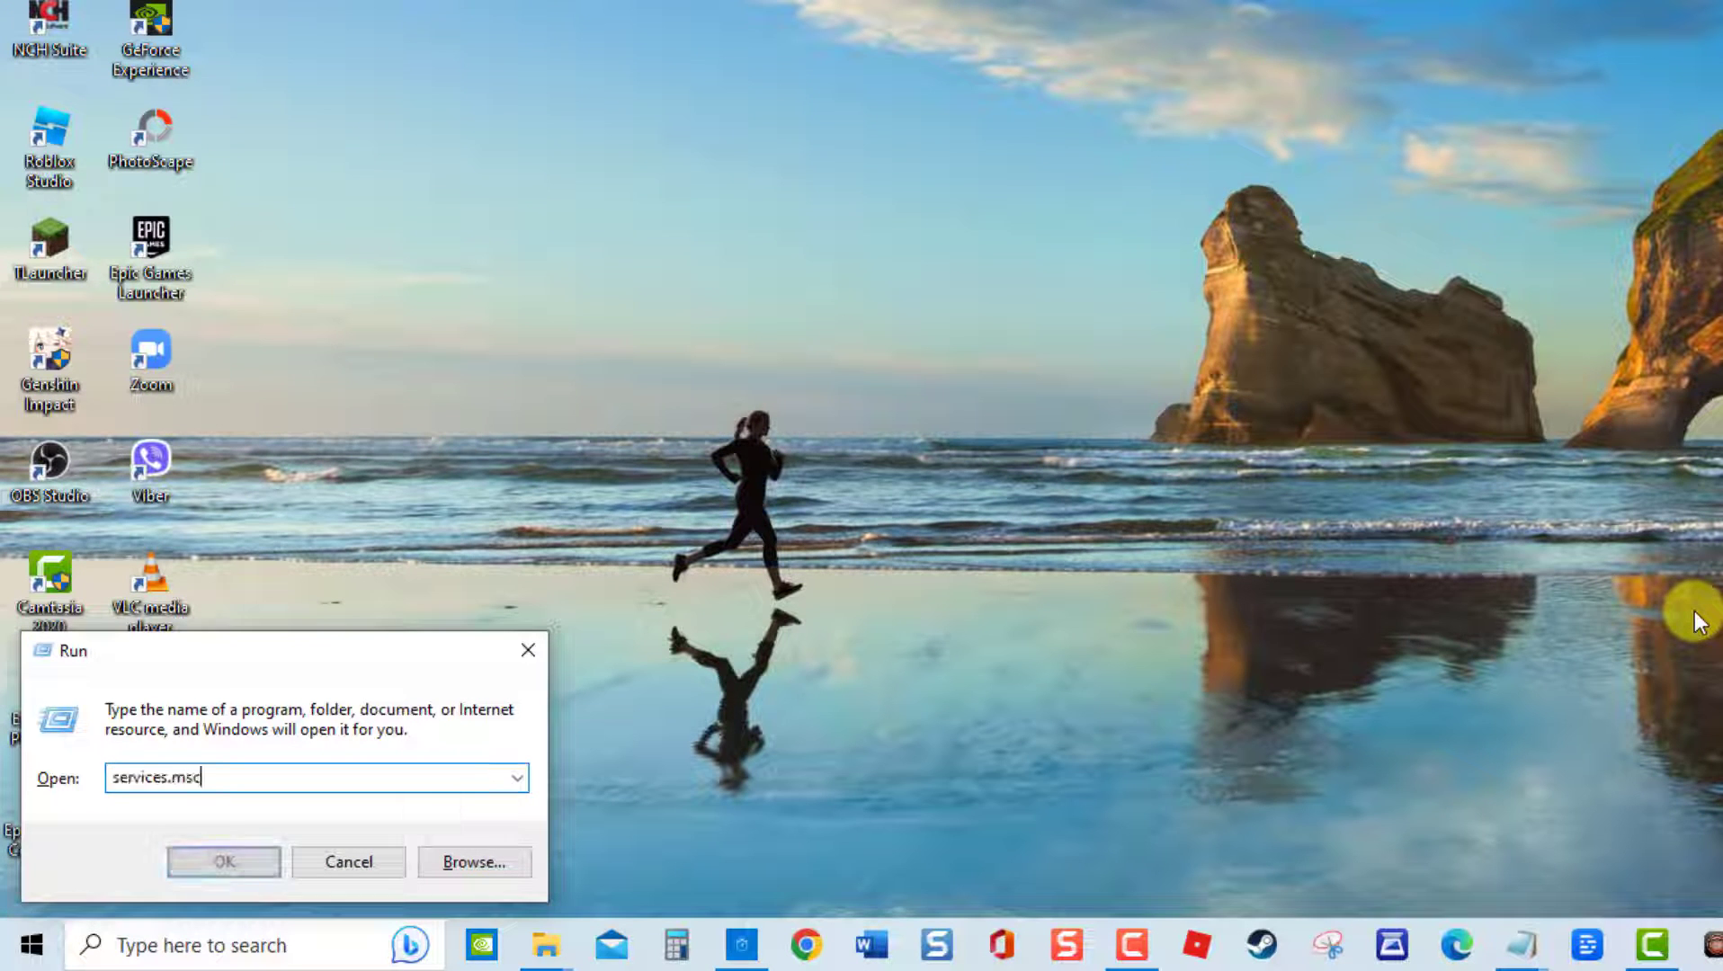
{"action": "left_click", "coordinate": [258, 865]}
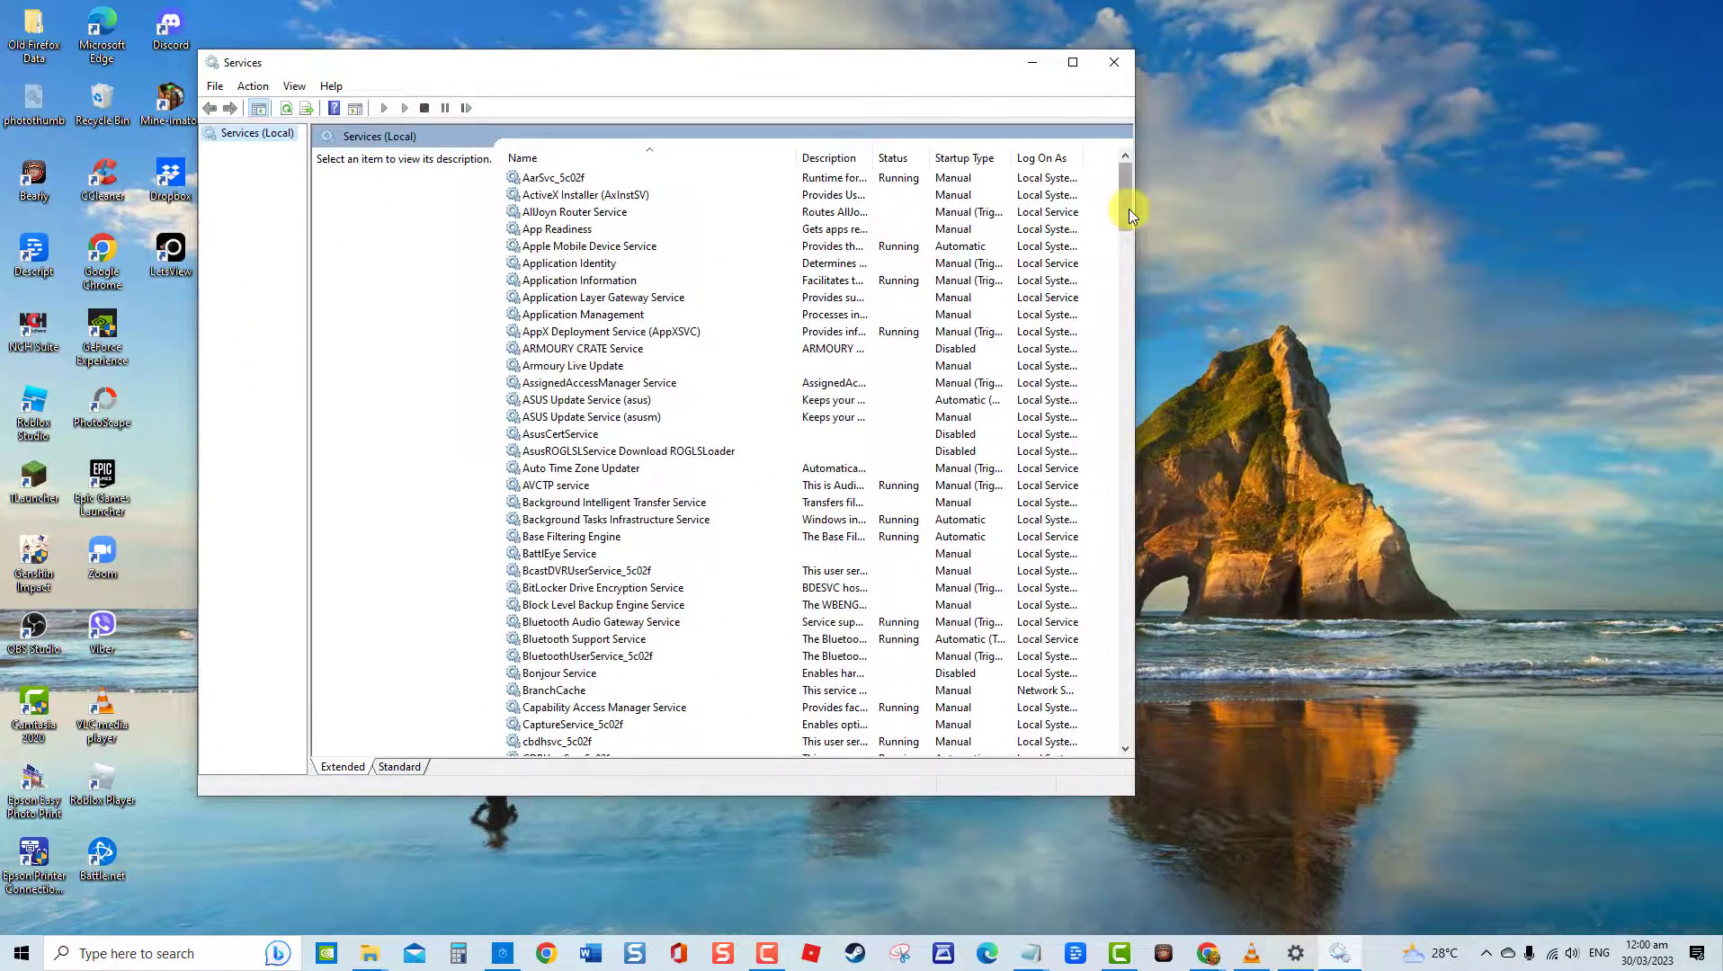
{"action": "left_click_drag", "start_coordinate": [1128, 209], "coordinate": [1099, 611]}
{"action": "scroll", "coordinate": [1099, 612], "scroll_direction": "down", "scroll_amount": 11}
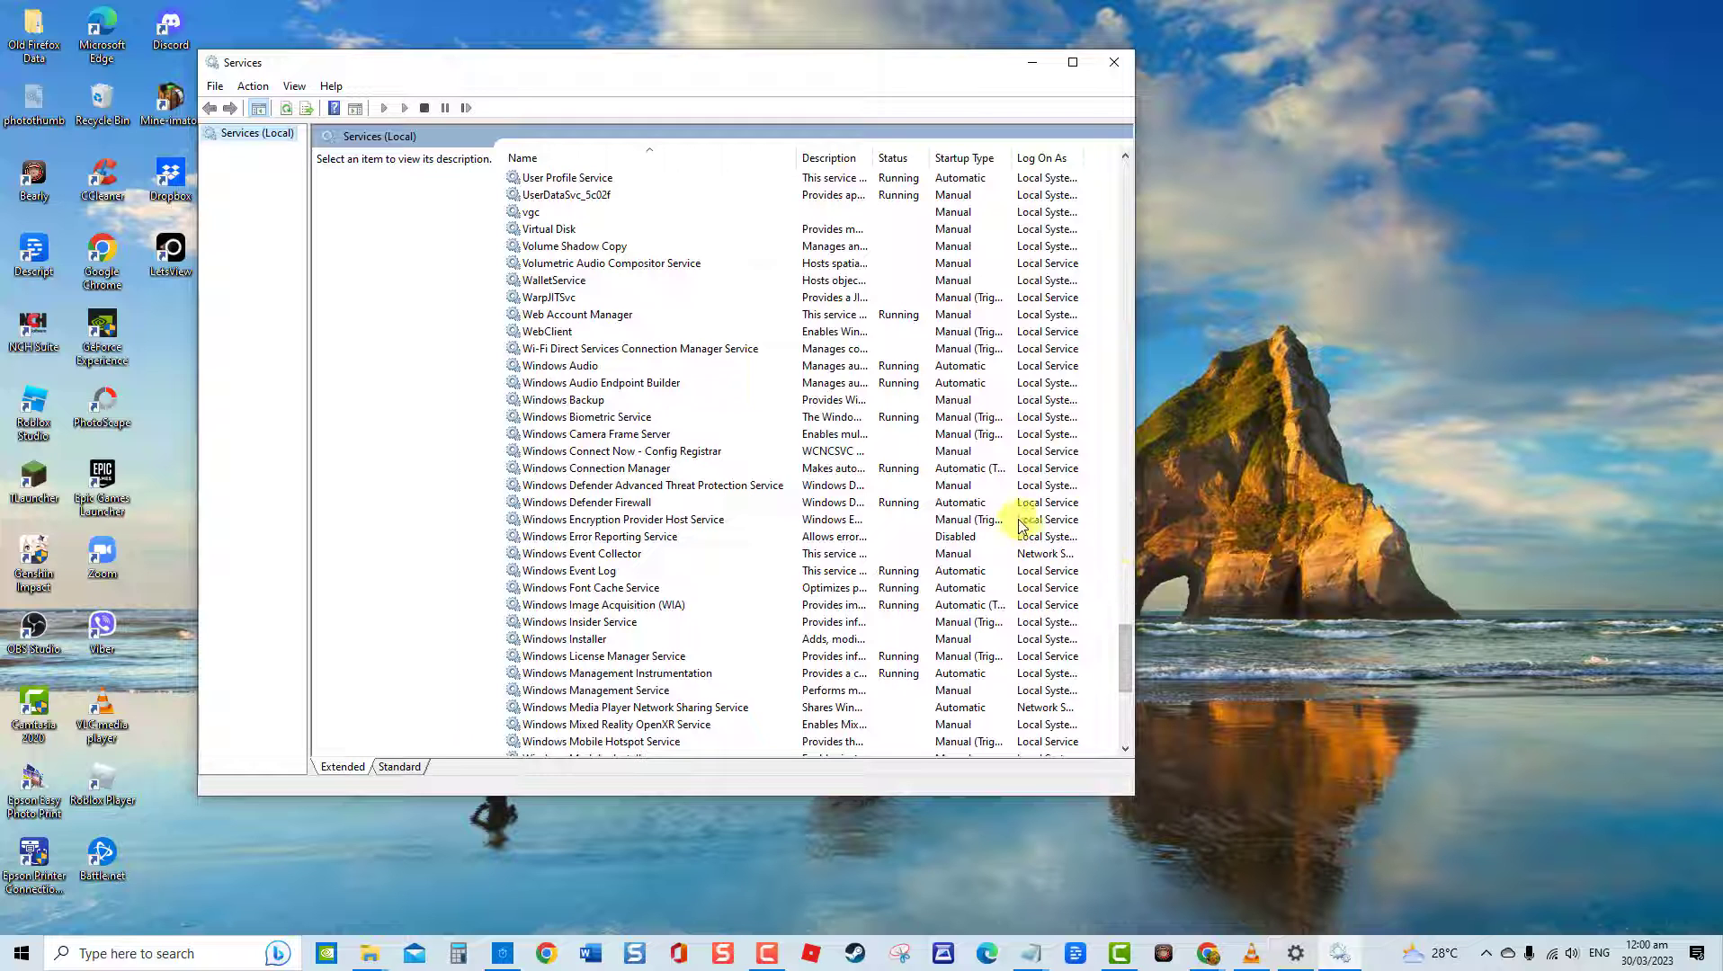
{"action": "left_click", "coordinate": [581, 368]}
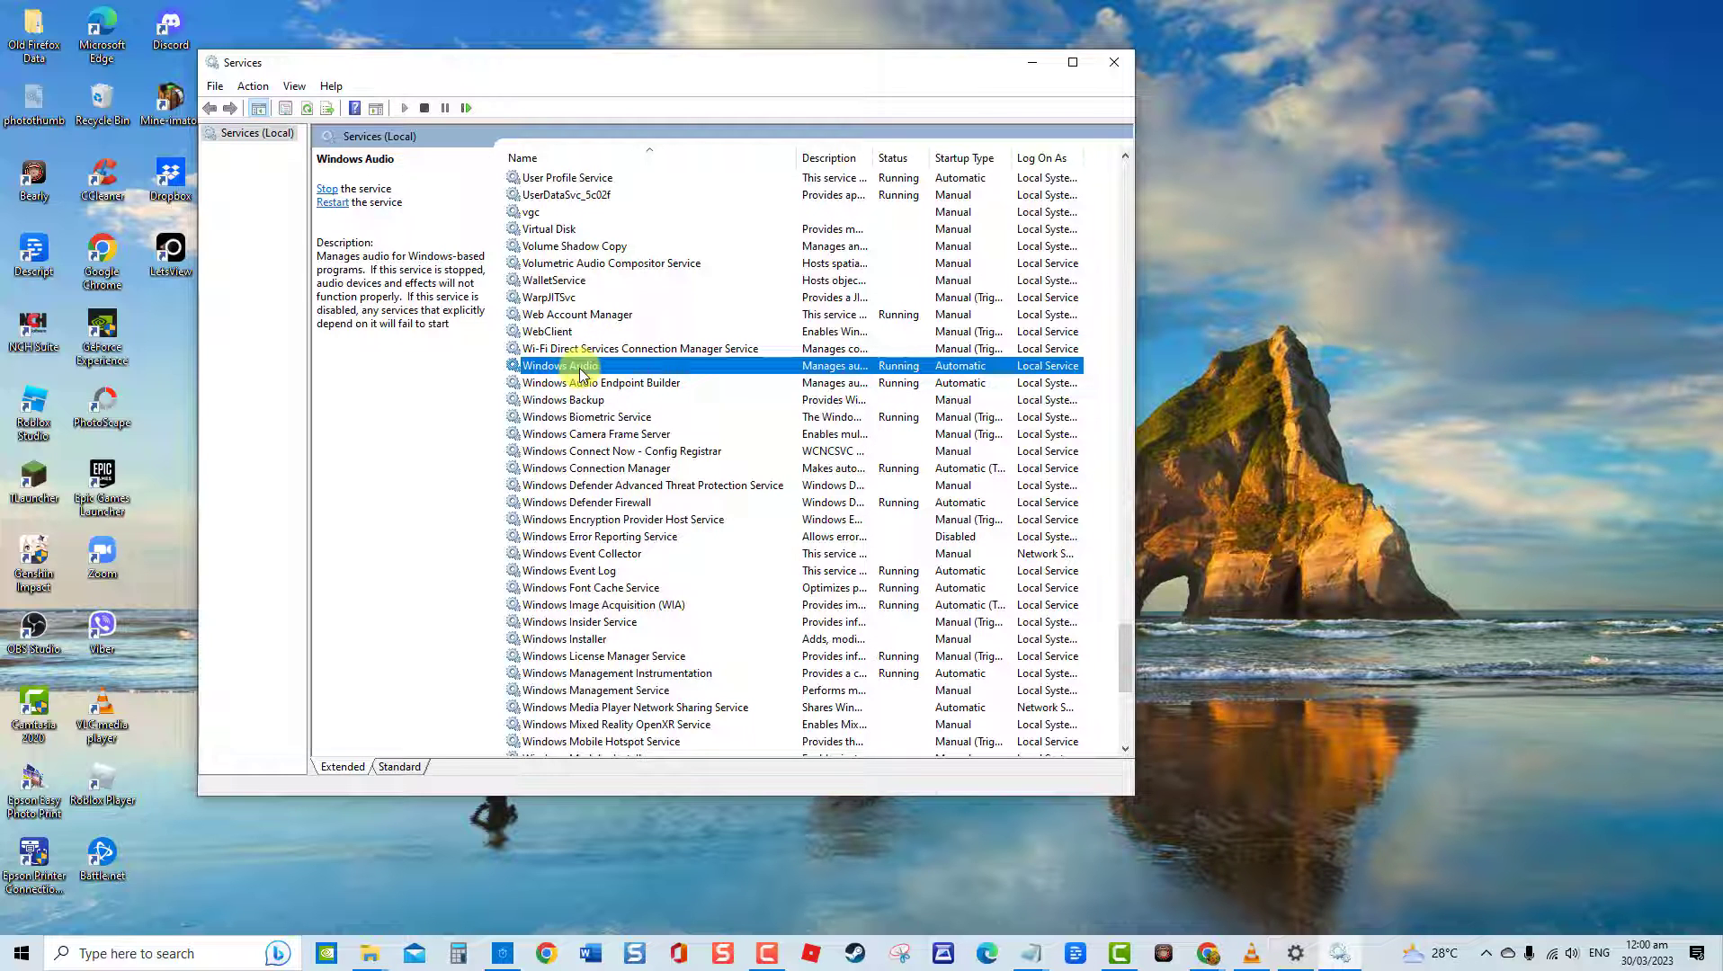
Restart Windows Audio, agreeing to restart its dependent service too.
{"action": "right_click", "coordinate": [581, 368]}
{"action": "left_click", "coordinate": [622, 462]}
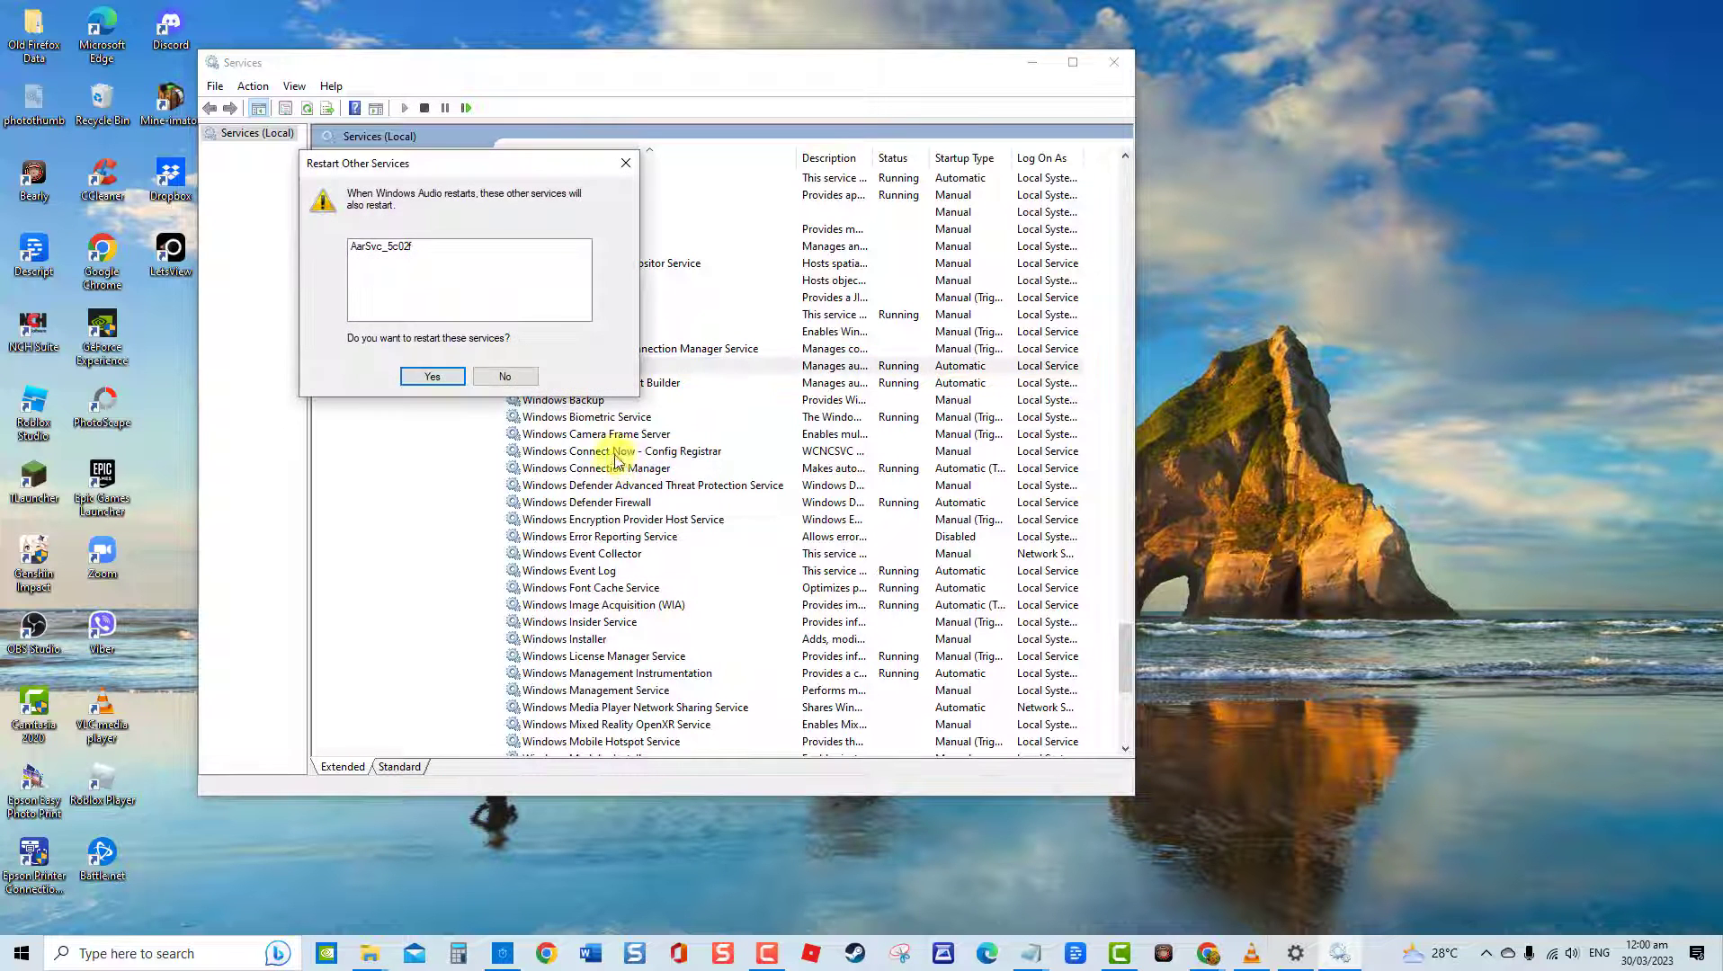
{"action": "left_click", "coordinate": [436, 375]}
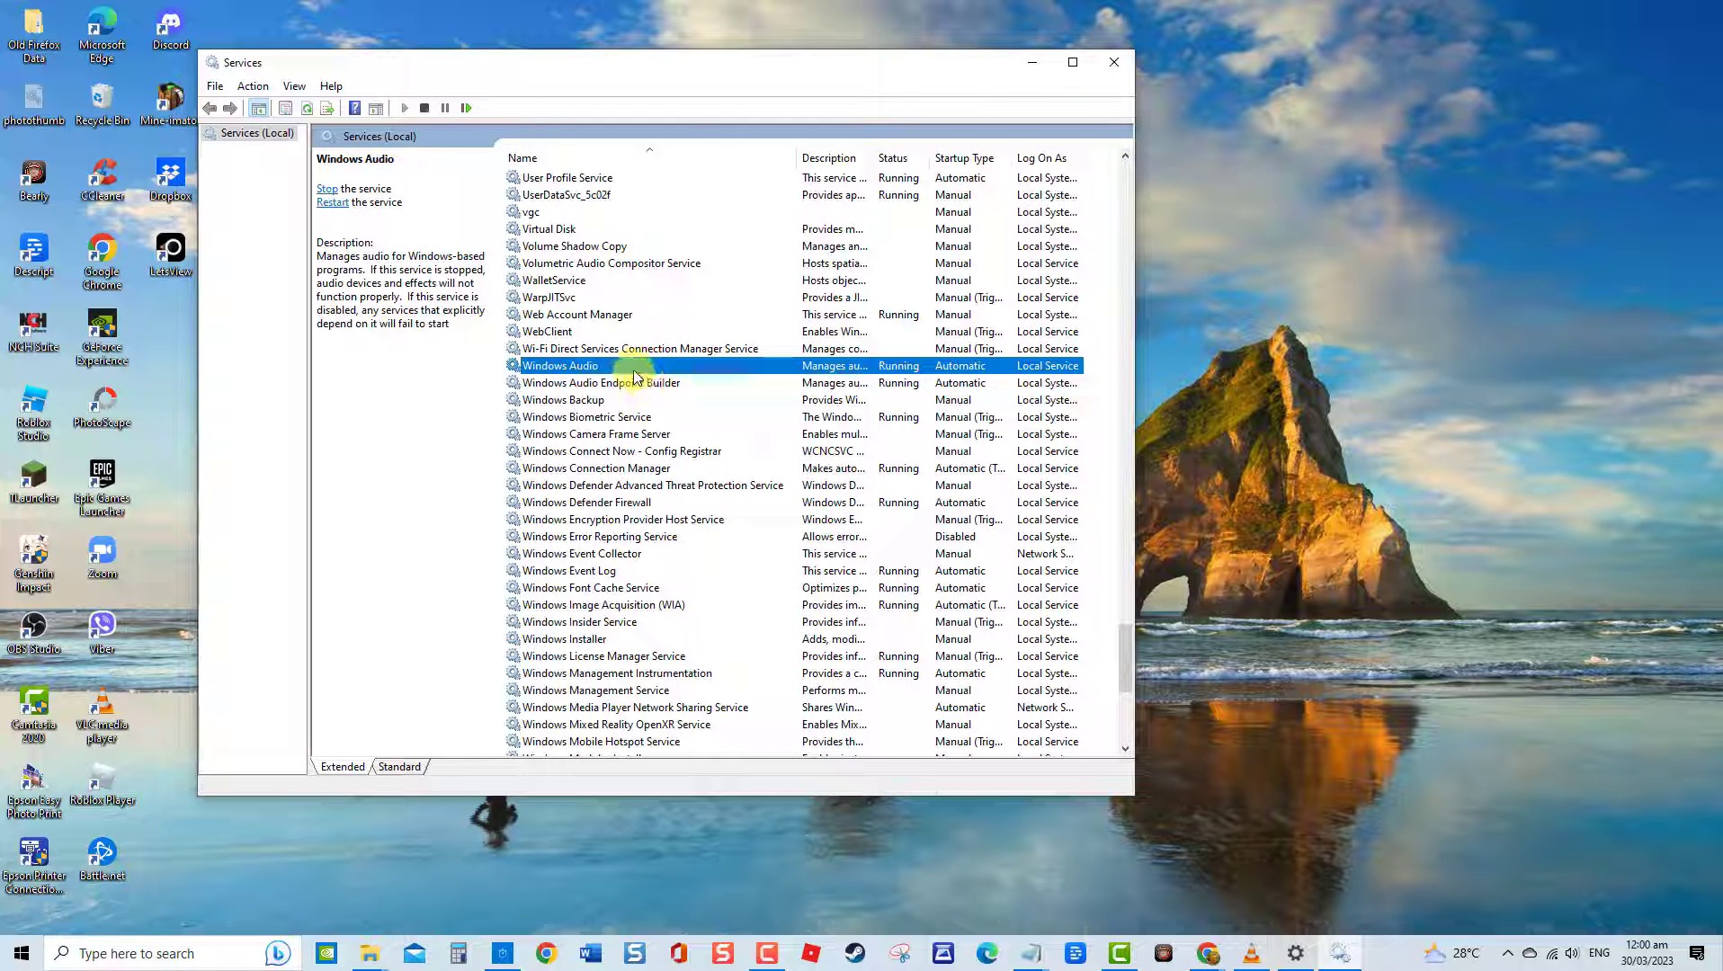
Set Windows Audio's startup type to Automatic and save it.
{"action": "right_click", "coordinate": [633, 368]}
{"action": "left_click", "coordinate": [694, 539]}
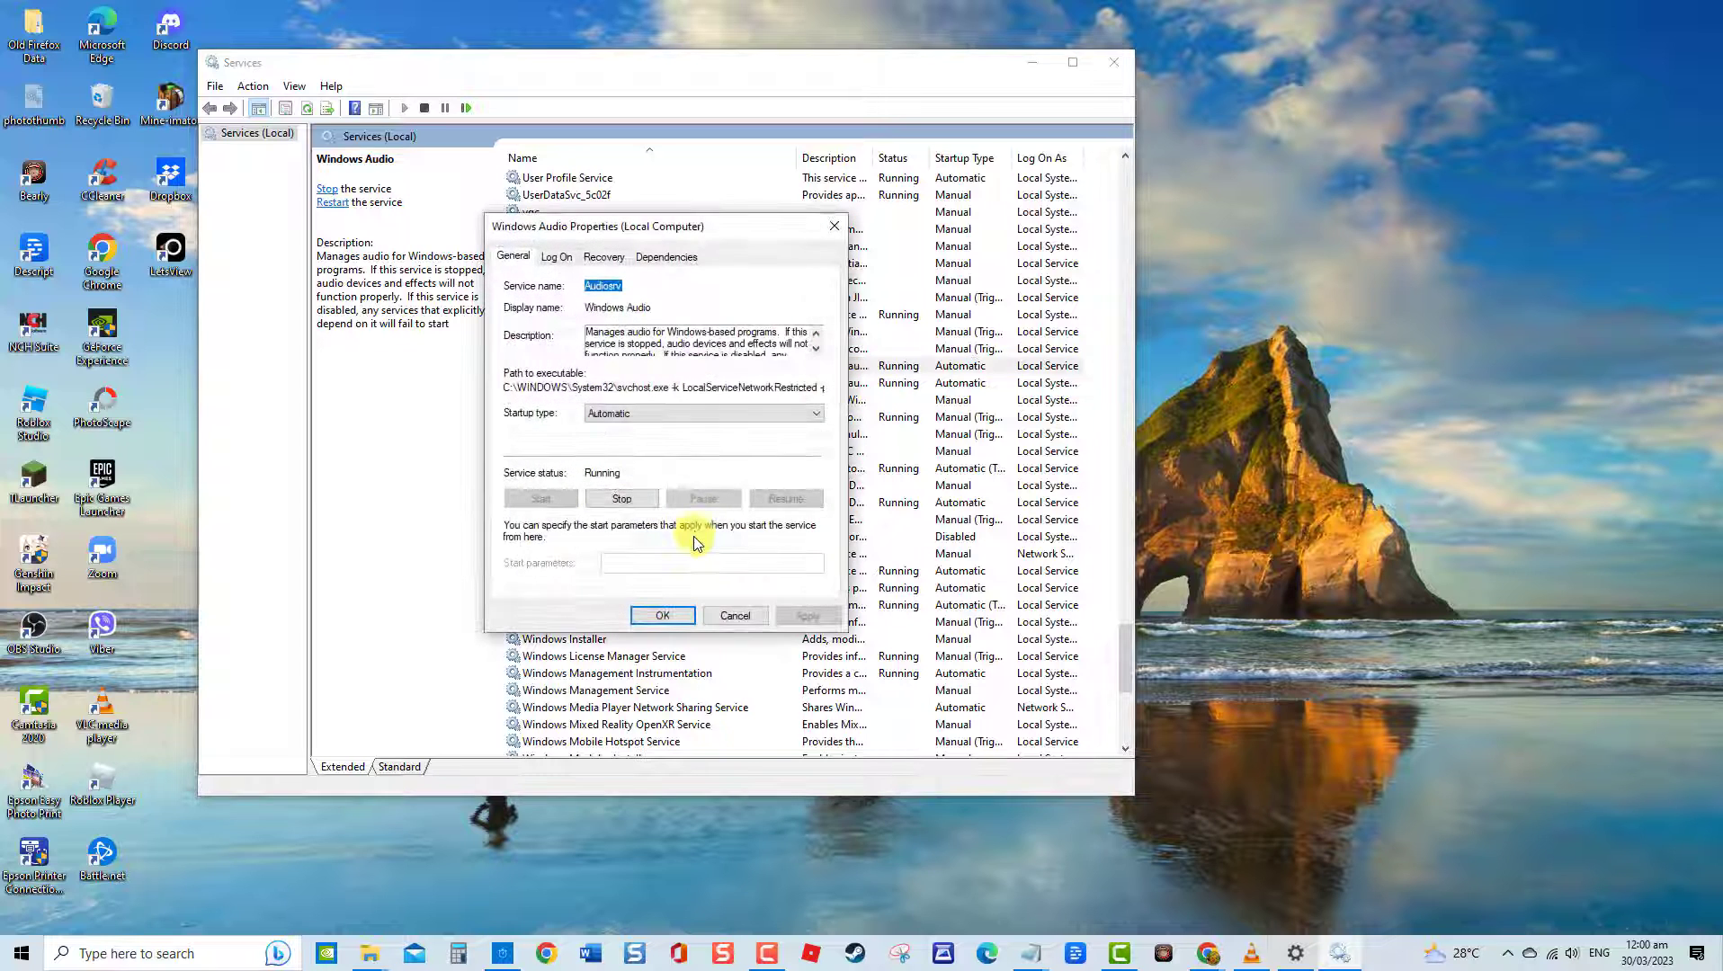
{"action": "left_click", "coordinate": [693, 414]}
{"action": "left_click", "coordinate": [670, 440]}
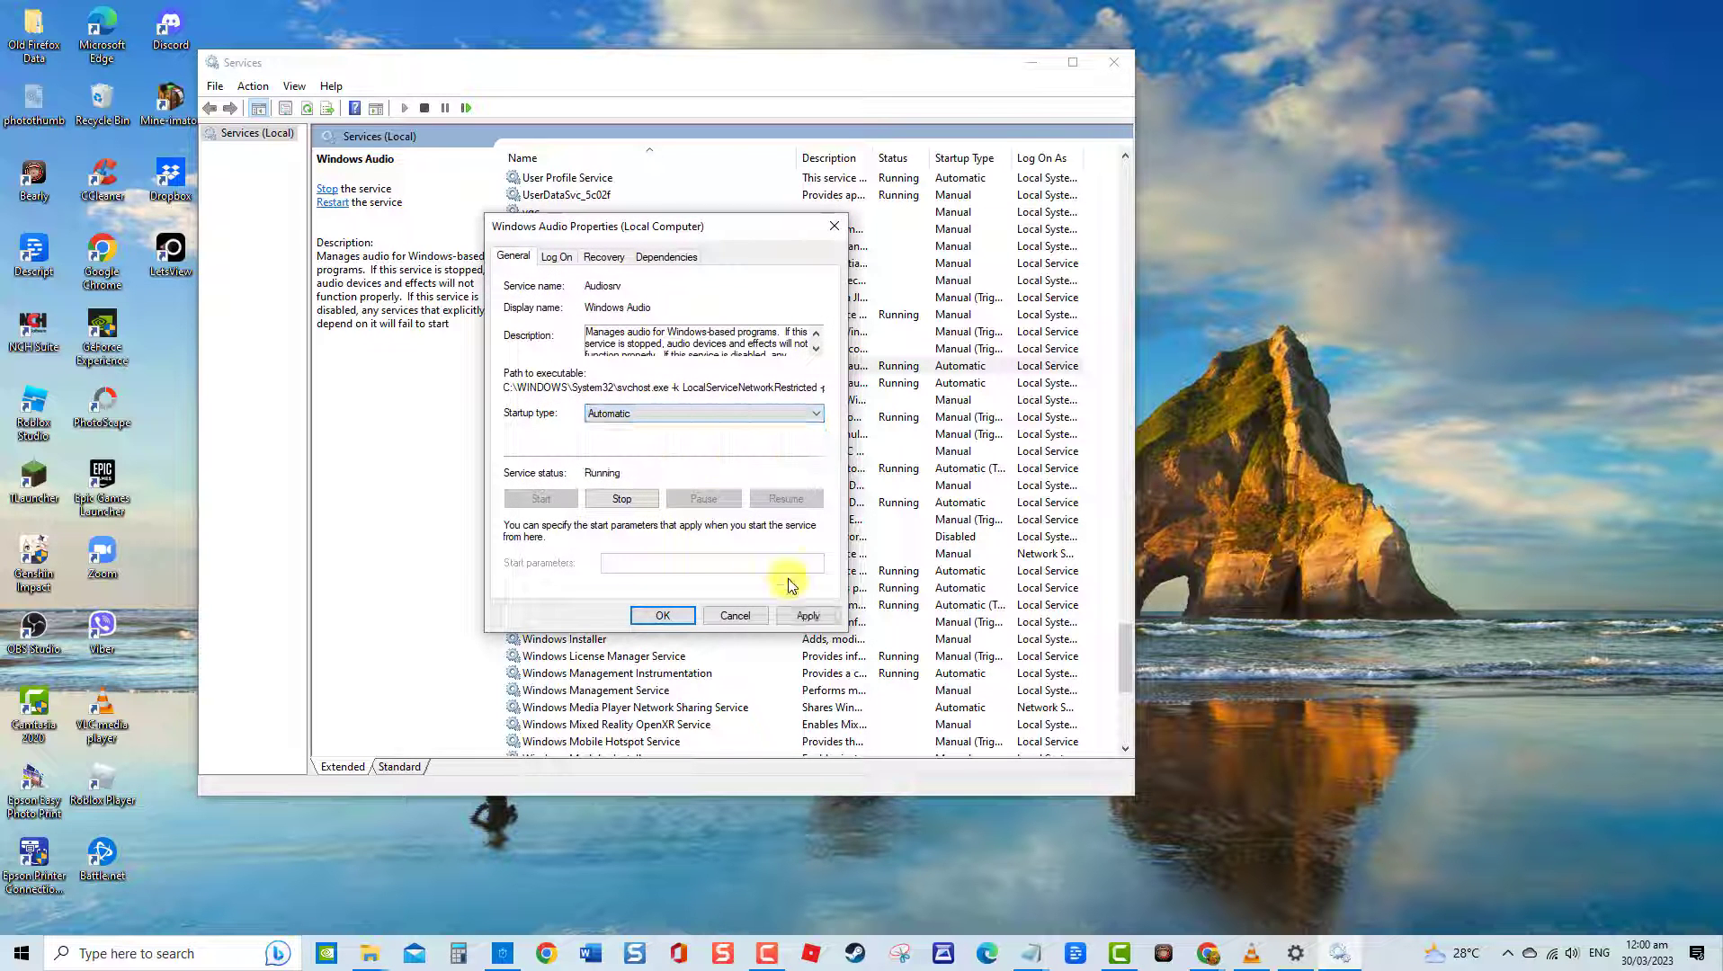
{"action": "left_click", "coordinate": [666, 615]}
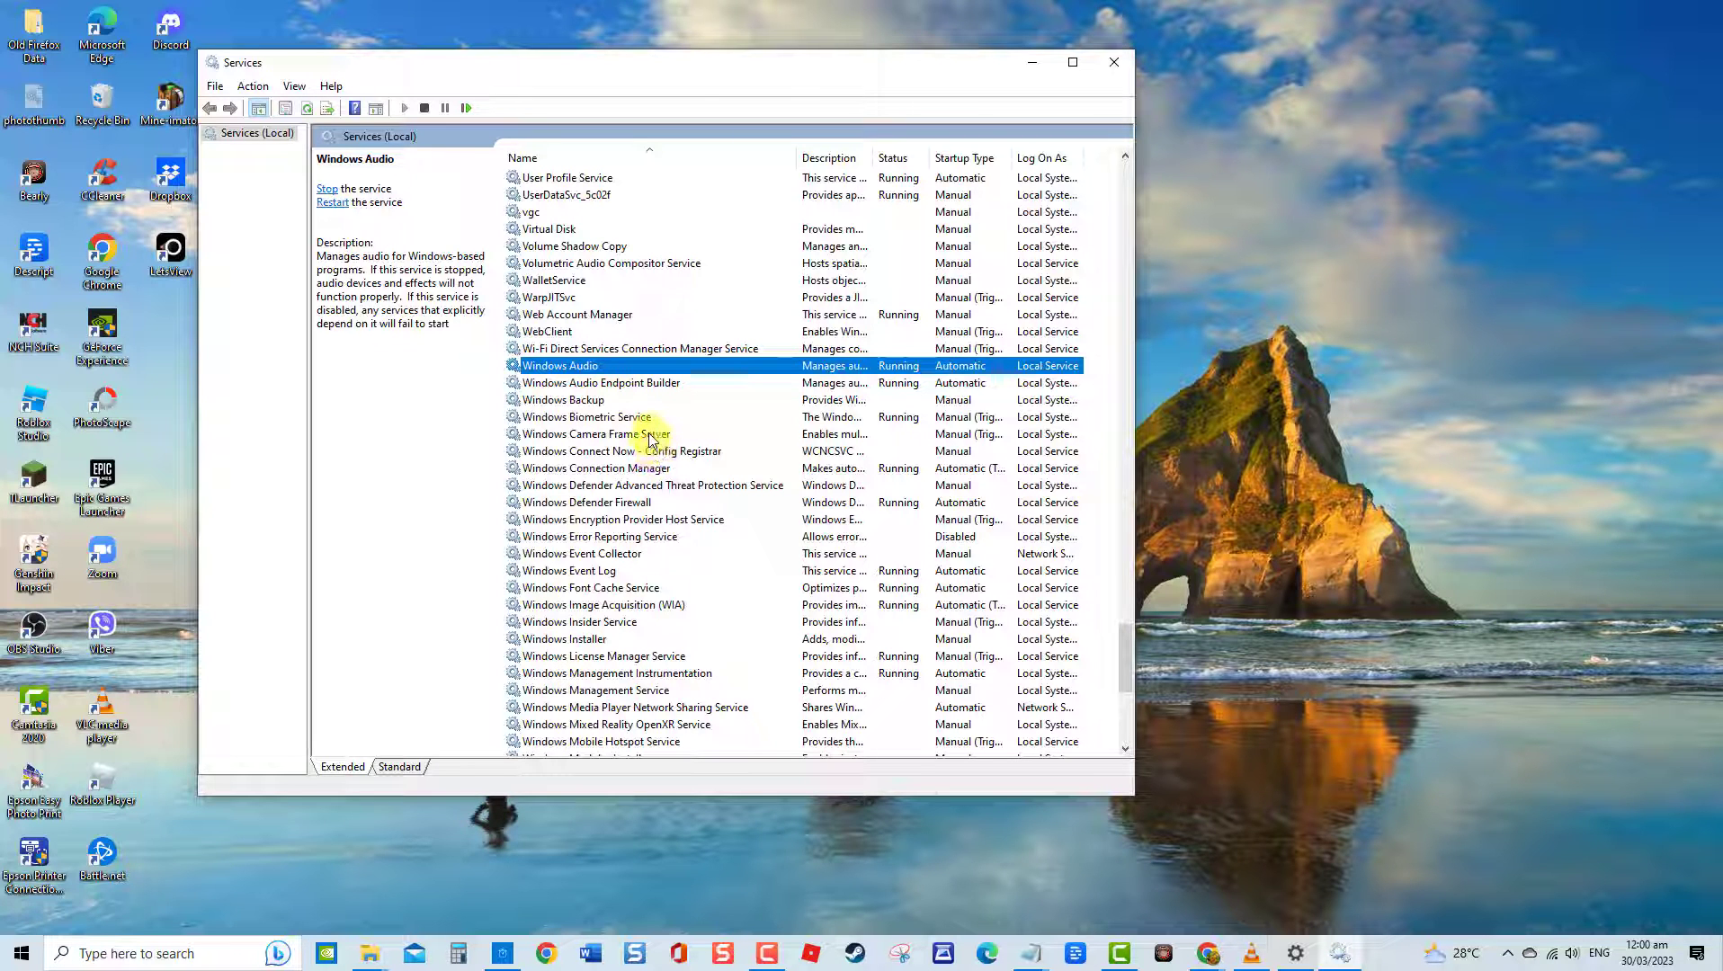
Restart Windows Audio Endpoint Builder along with its dependent services.
{"action": "left_click", "coordinate": [631, 387]}
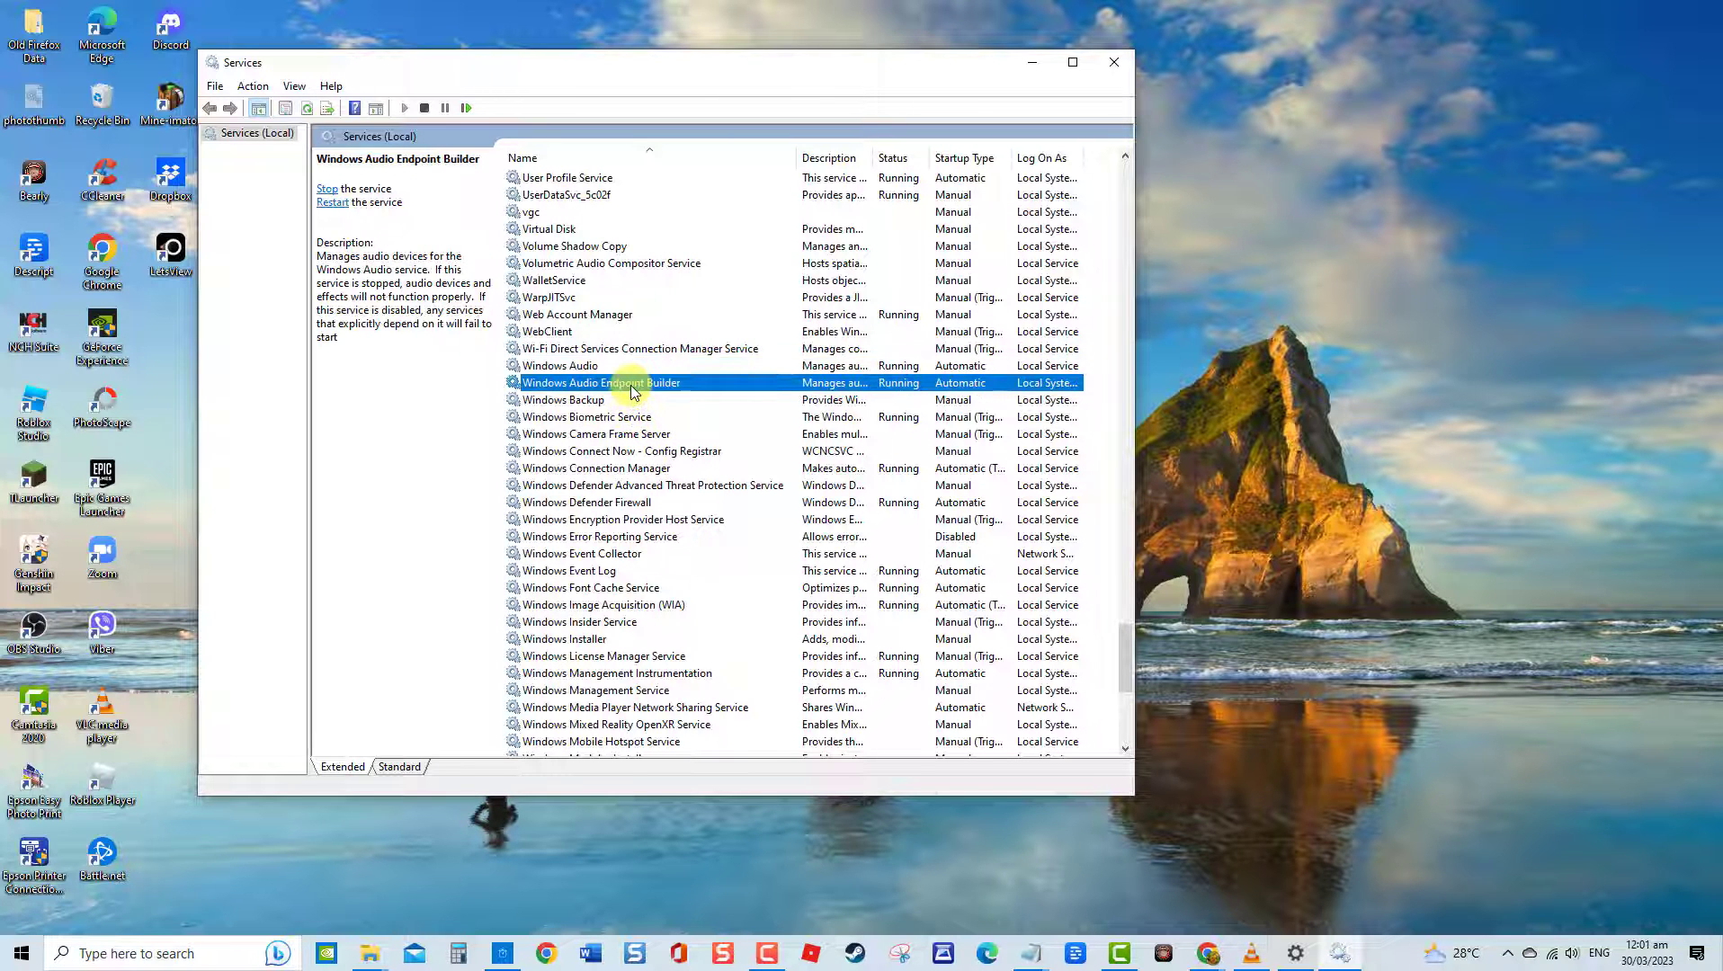
{"action": "right_click", "coordinate": [631, 387]}
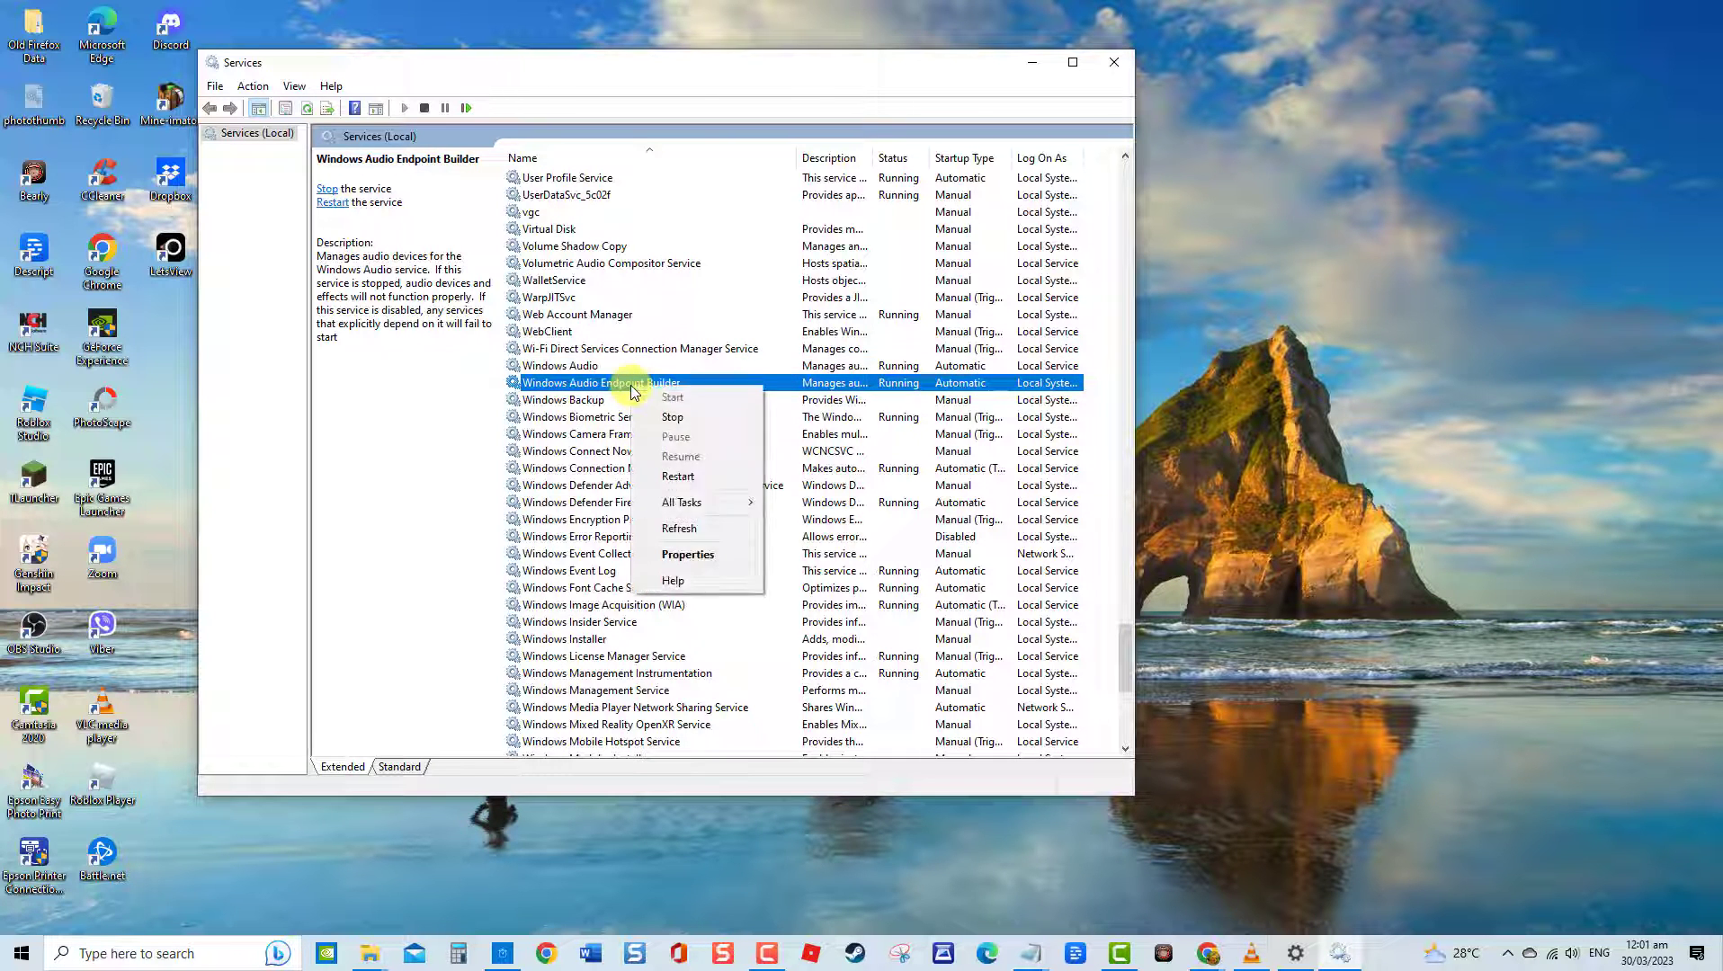
{"action": "left_click", "coordinate": [682, 490]}
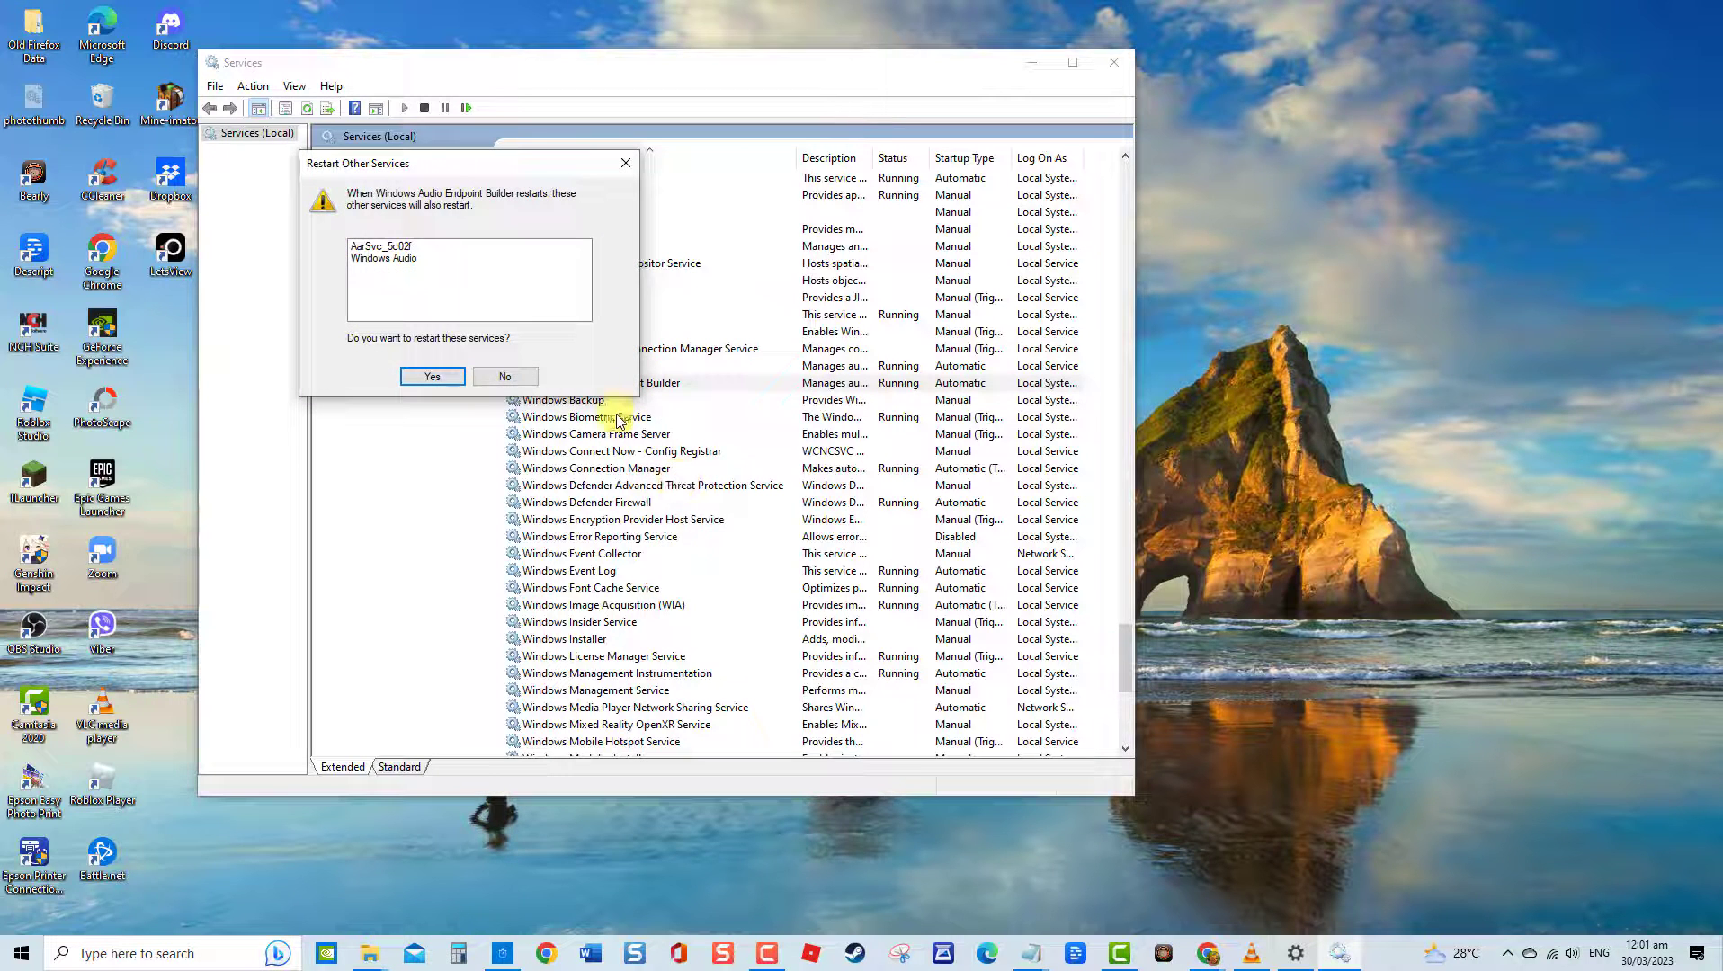
{"action": "left_click", "coordinate": [446, 377]}
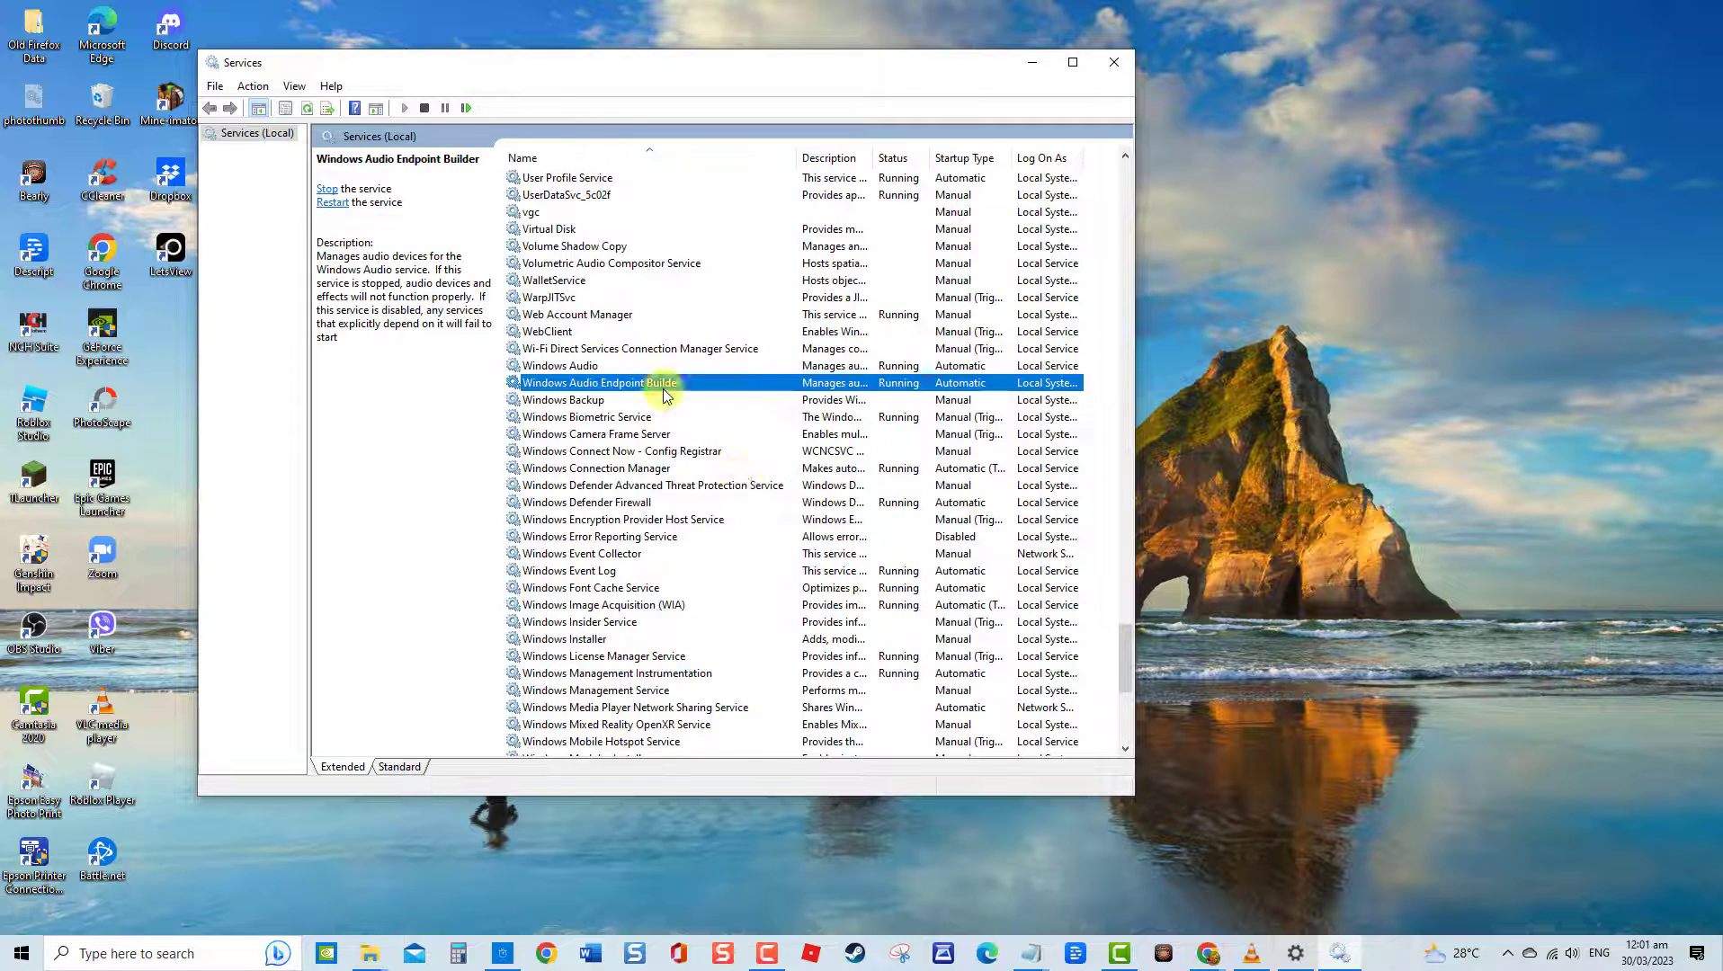
Keep Endpoint Builder's startup type Automatic, save it, and close Services.
{"action": "right_click", "coordinate": [598, 385]}
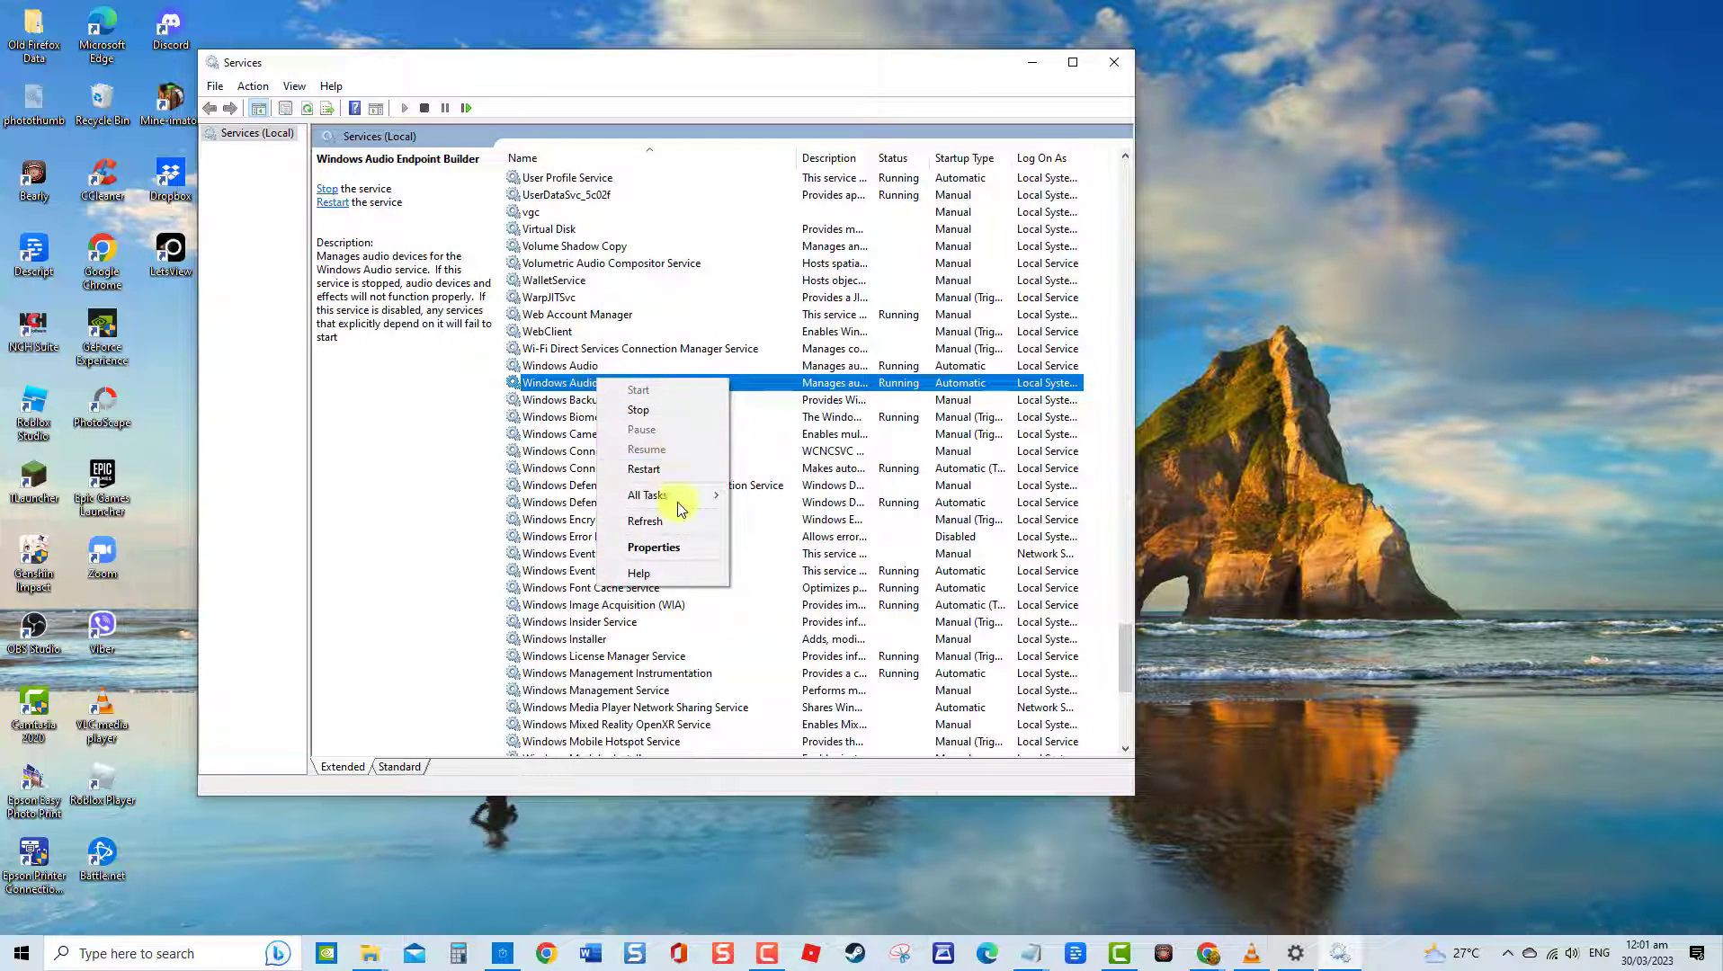
{"action": "left_click", "coordinate": [688, 543]}
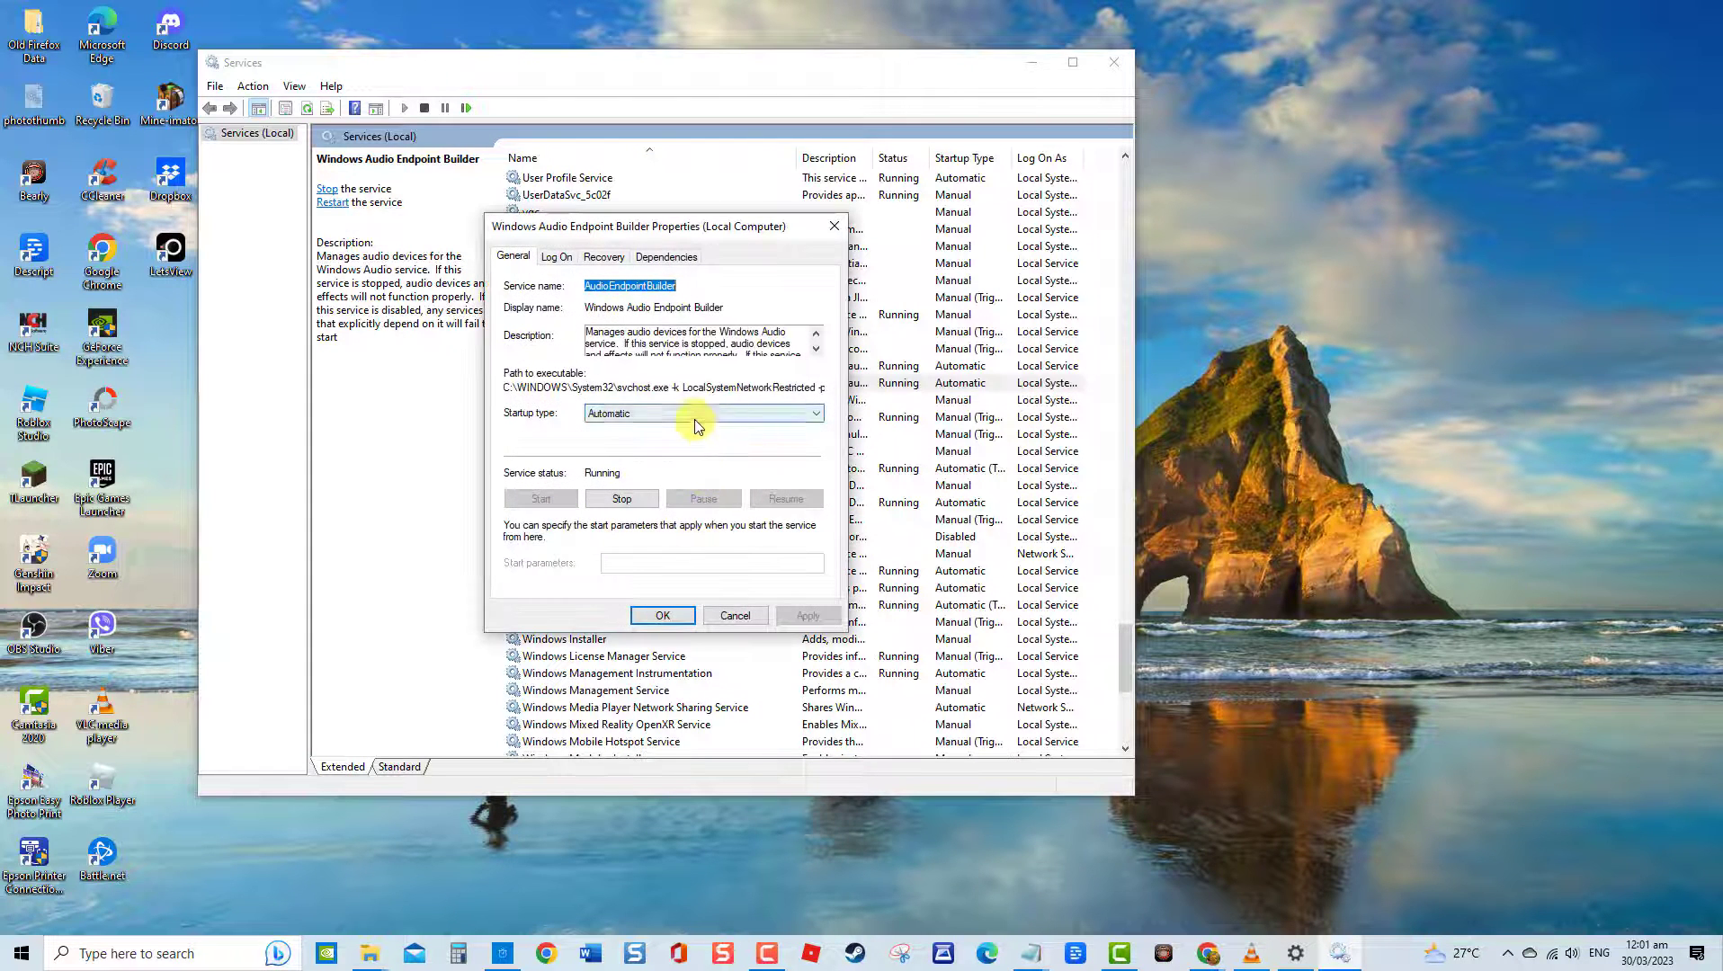
{"action": "left_click", "coordinate": [694, 416]}
{"action": "left_click", "coordinate": [686, 441]}
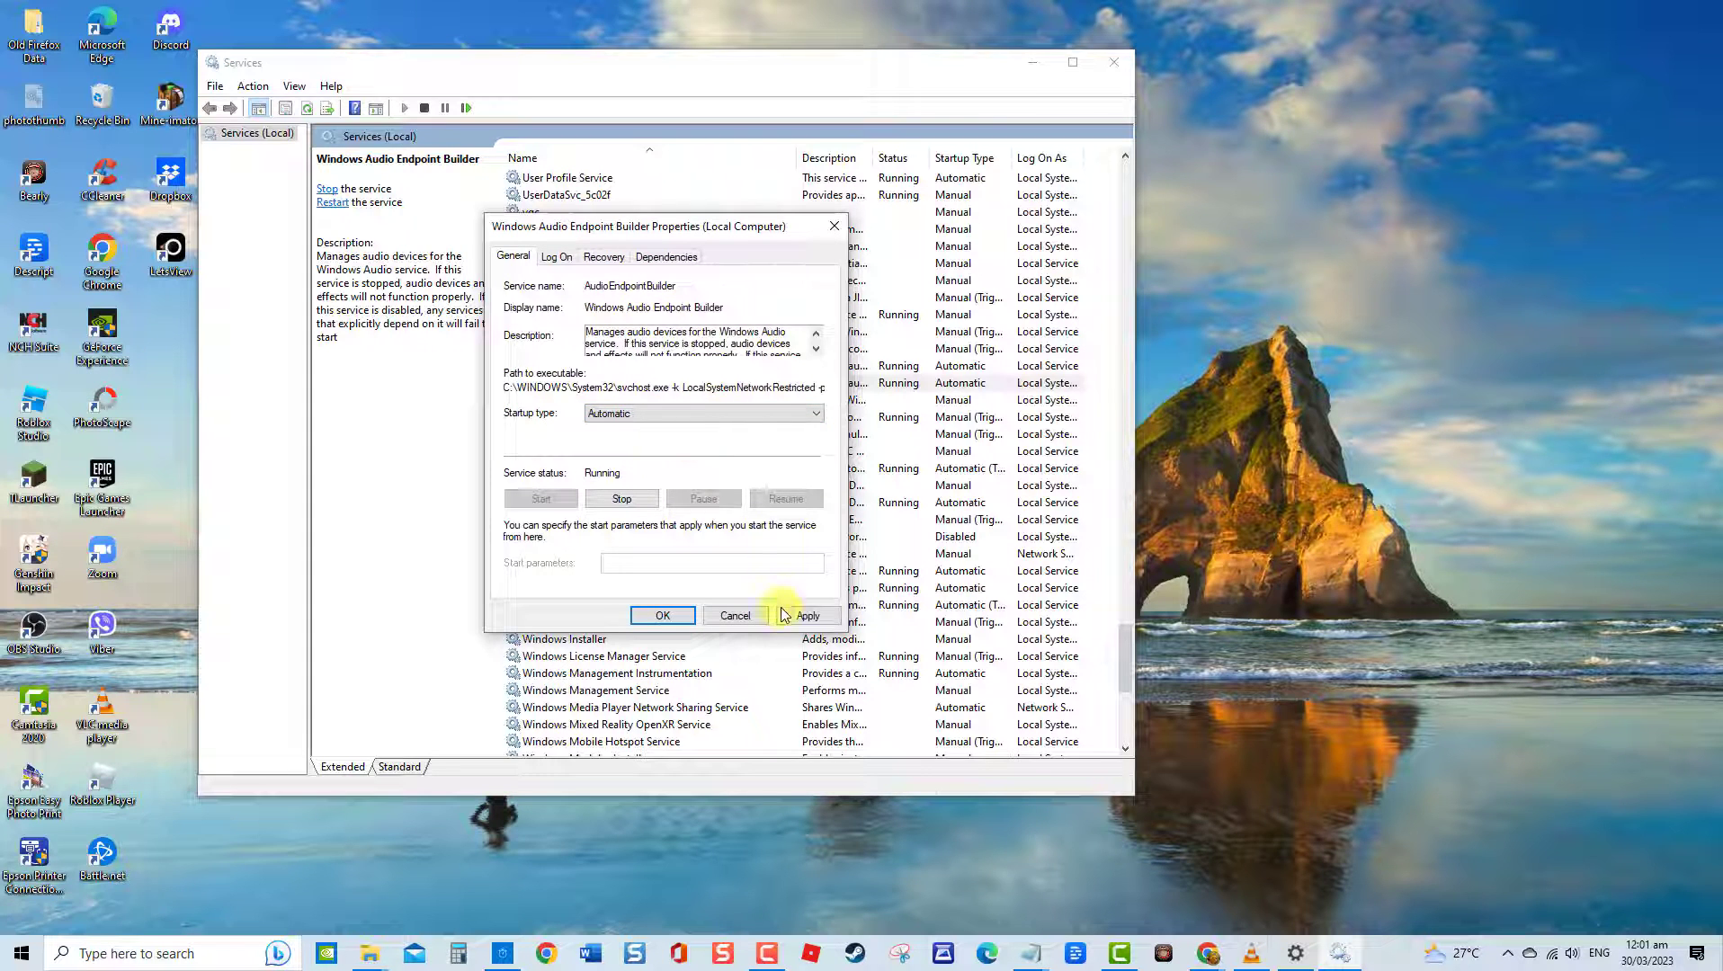
{"action": "left_click", "coordinate": [681, 618]}
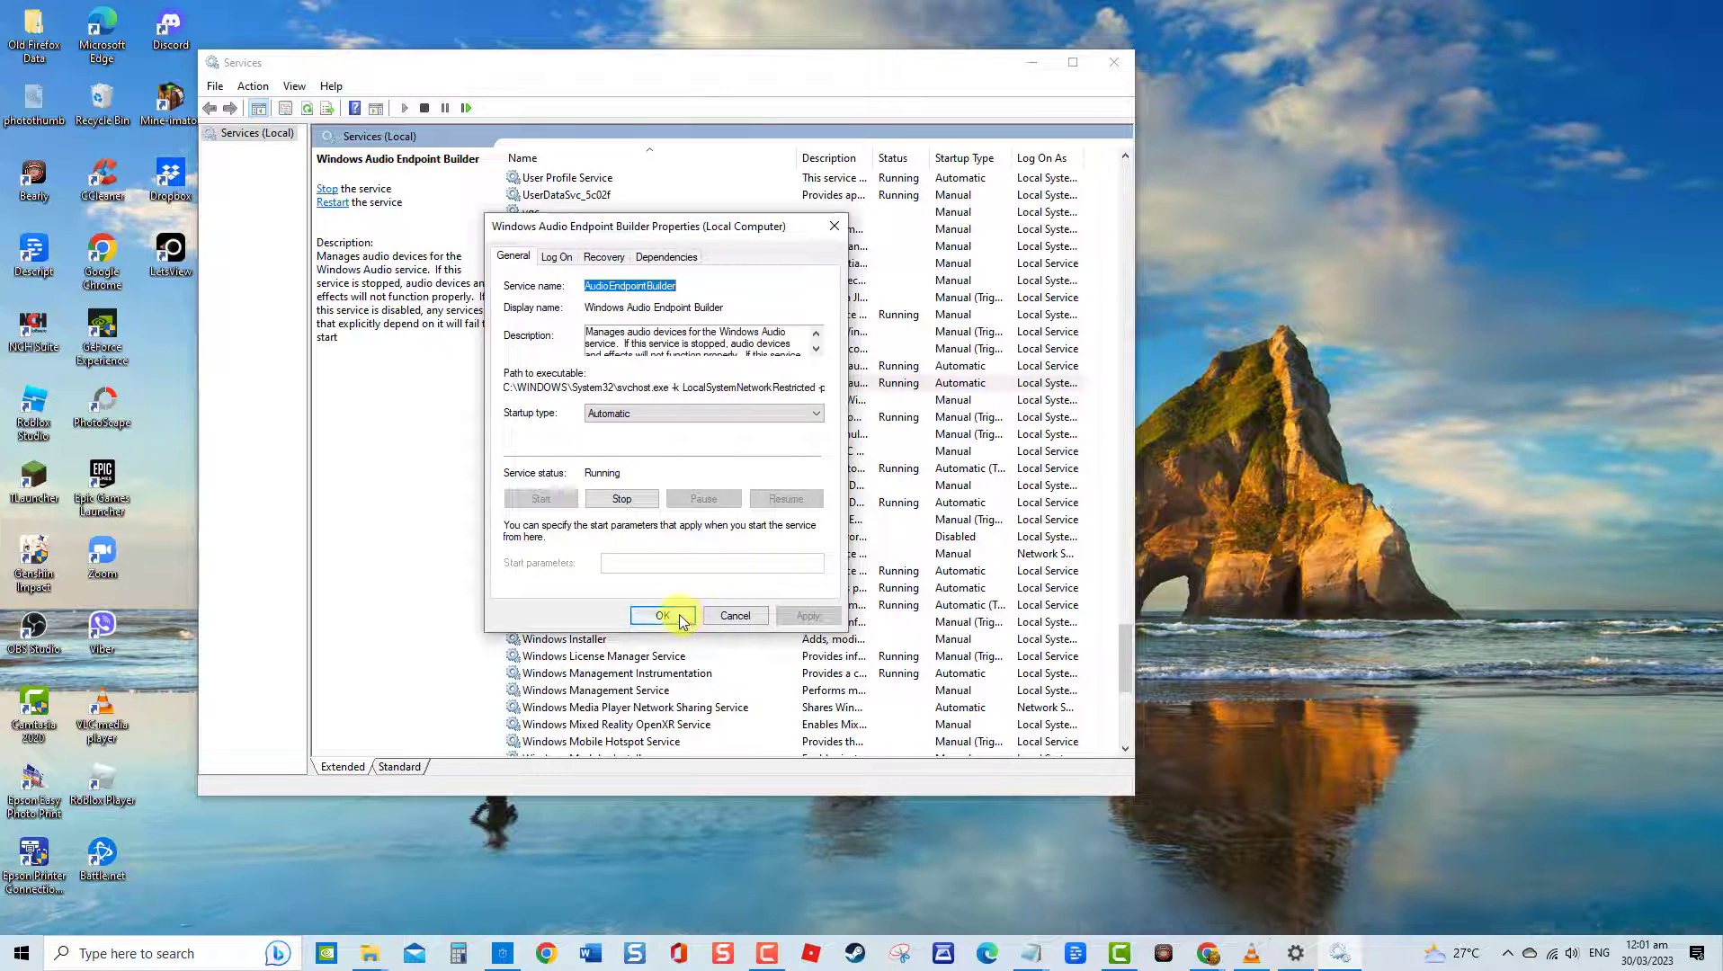
{"action": "left_click", "coordinate": [1111, 65]}
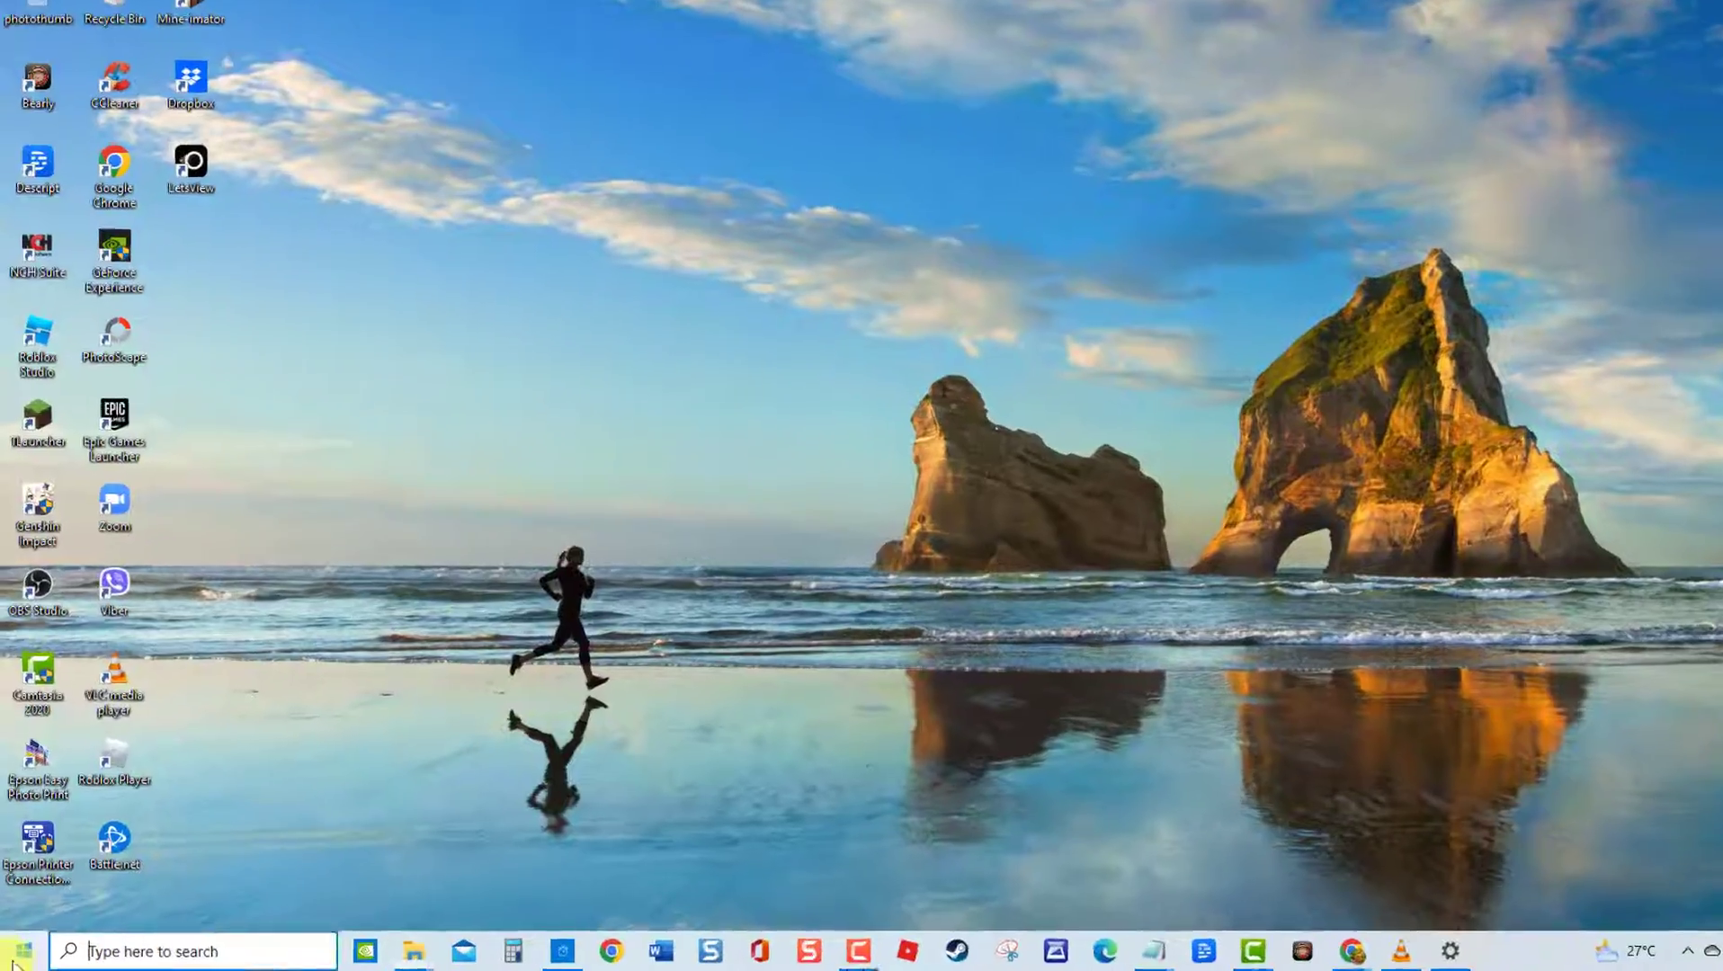
Restart the computer from the Start menu's power options.
{"action": "left_click", "coordinate": [22, 953]}
{"action": "left_click", "coordinate": [22, 914]}
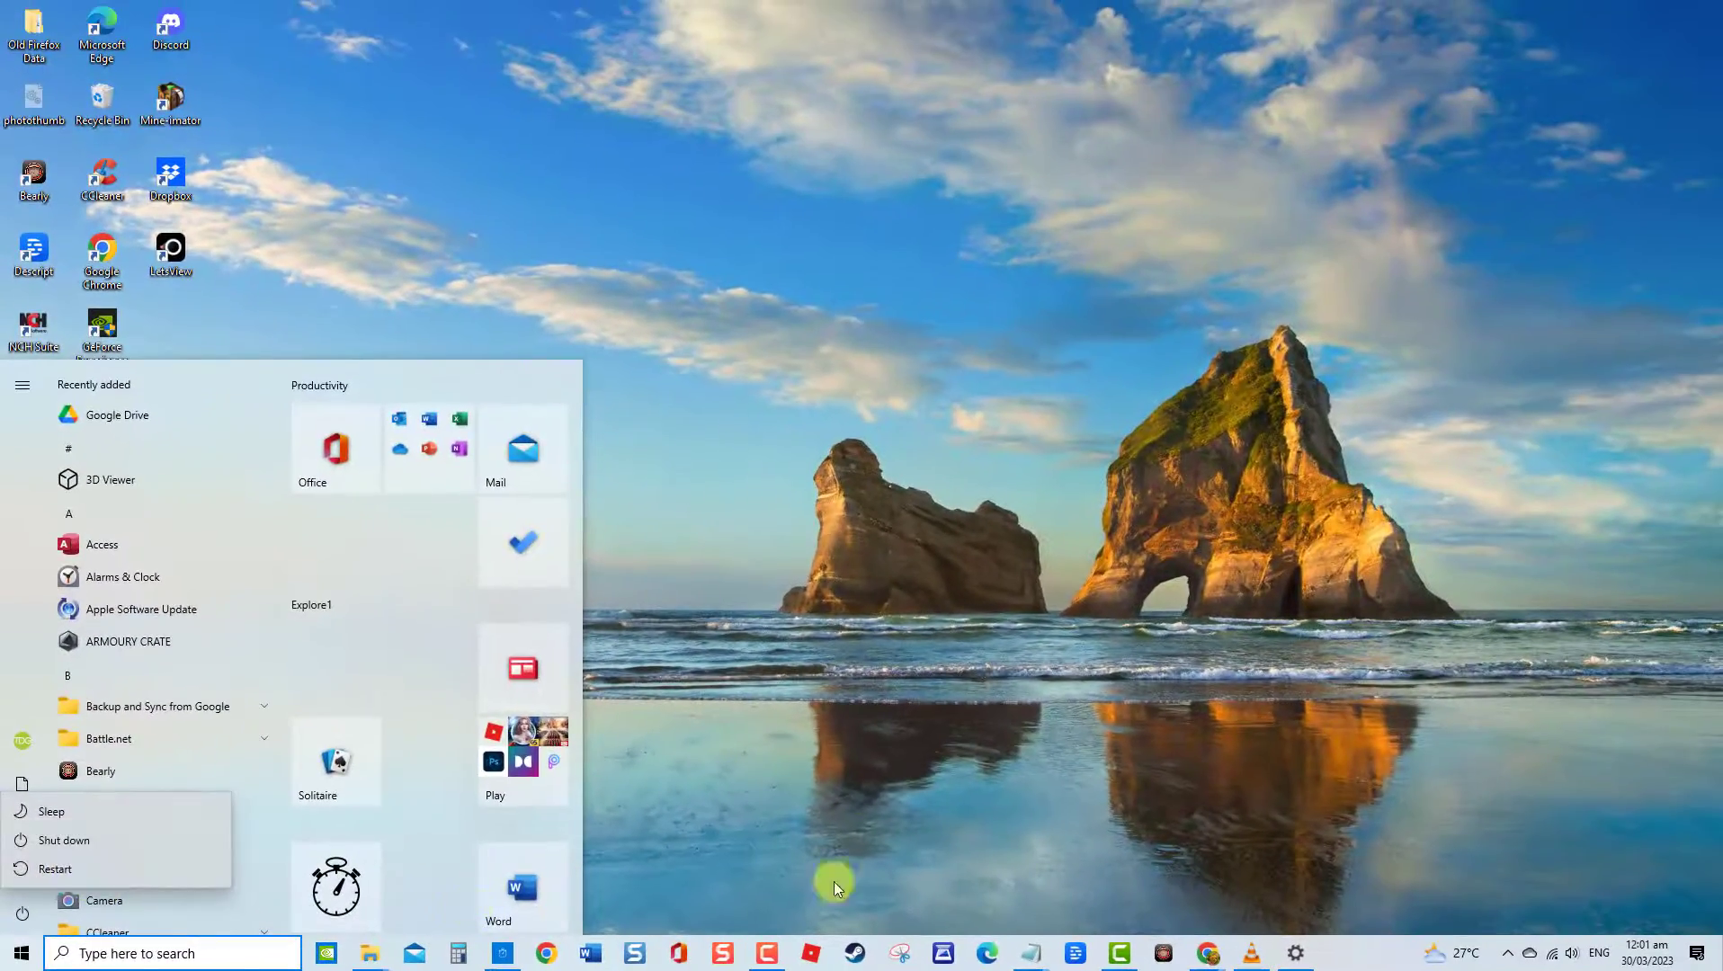
{"action": "left_click", "coordinate": [888, 764]}
{"action": "left_click", "coordinate": [889, 764]}
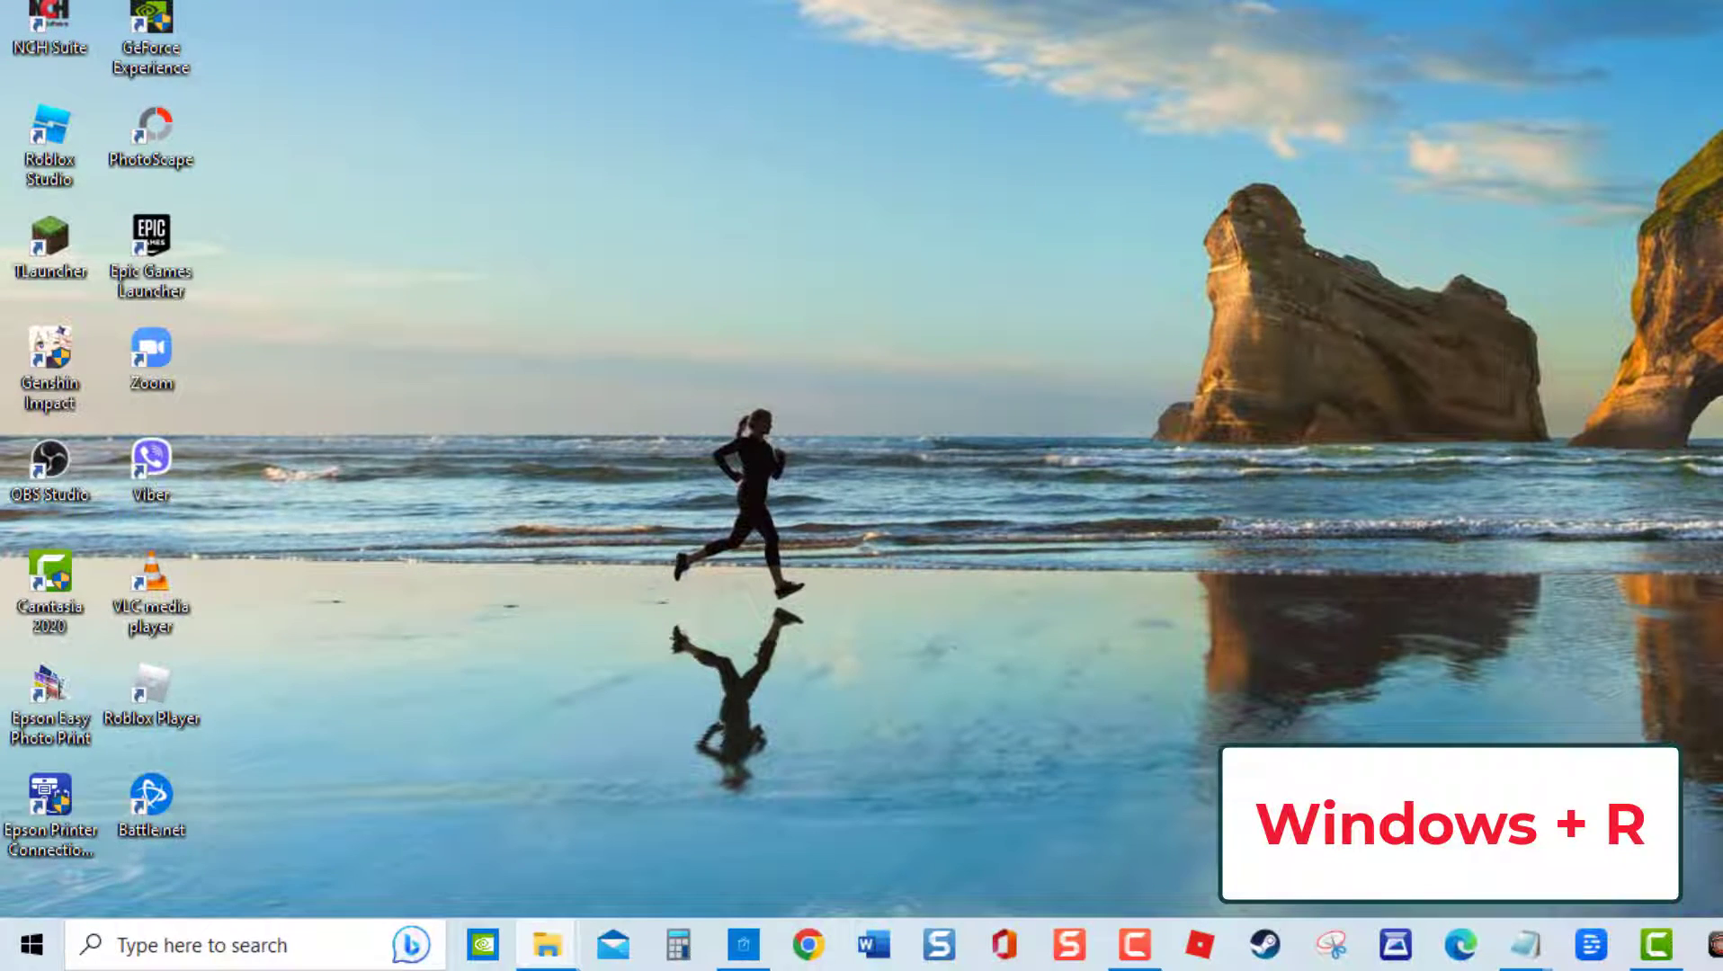
Reopen services.msc and check the Remote Procedure Call (RPC) service properties.
{"action": "key", "text": "super+r"}
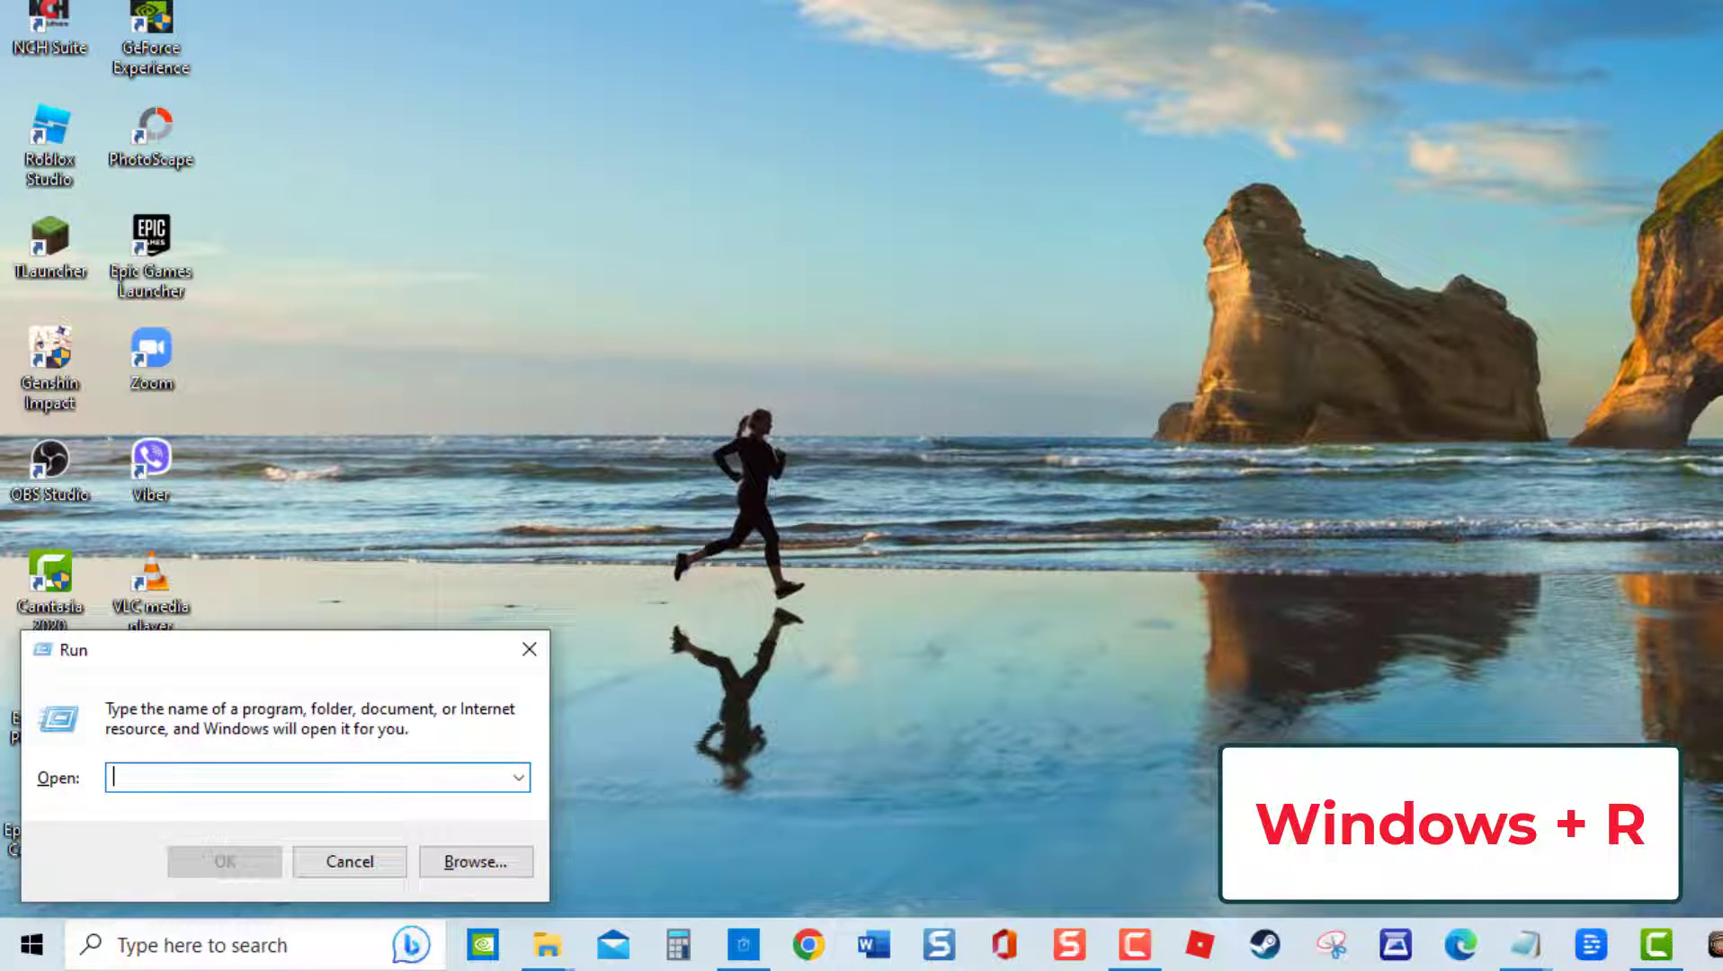
{"action": "type", "text": "services.msc"}
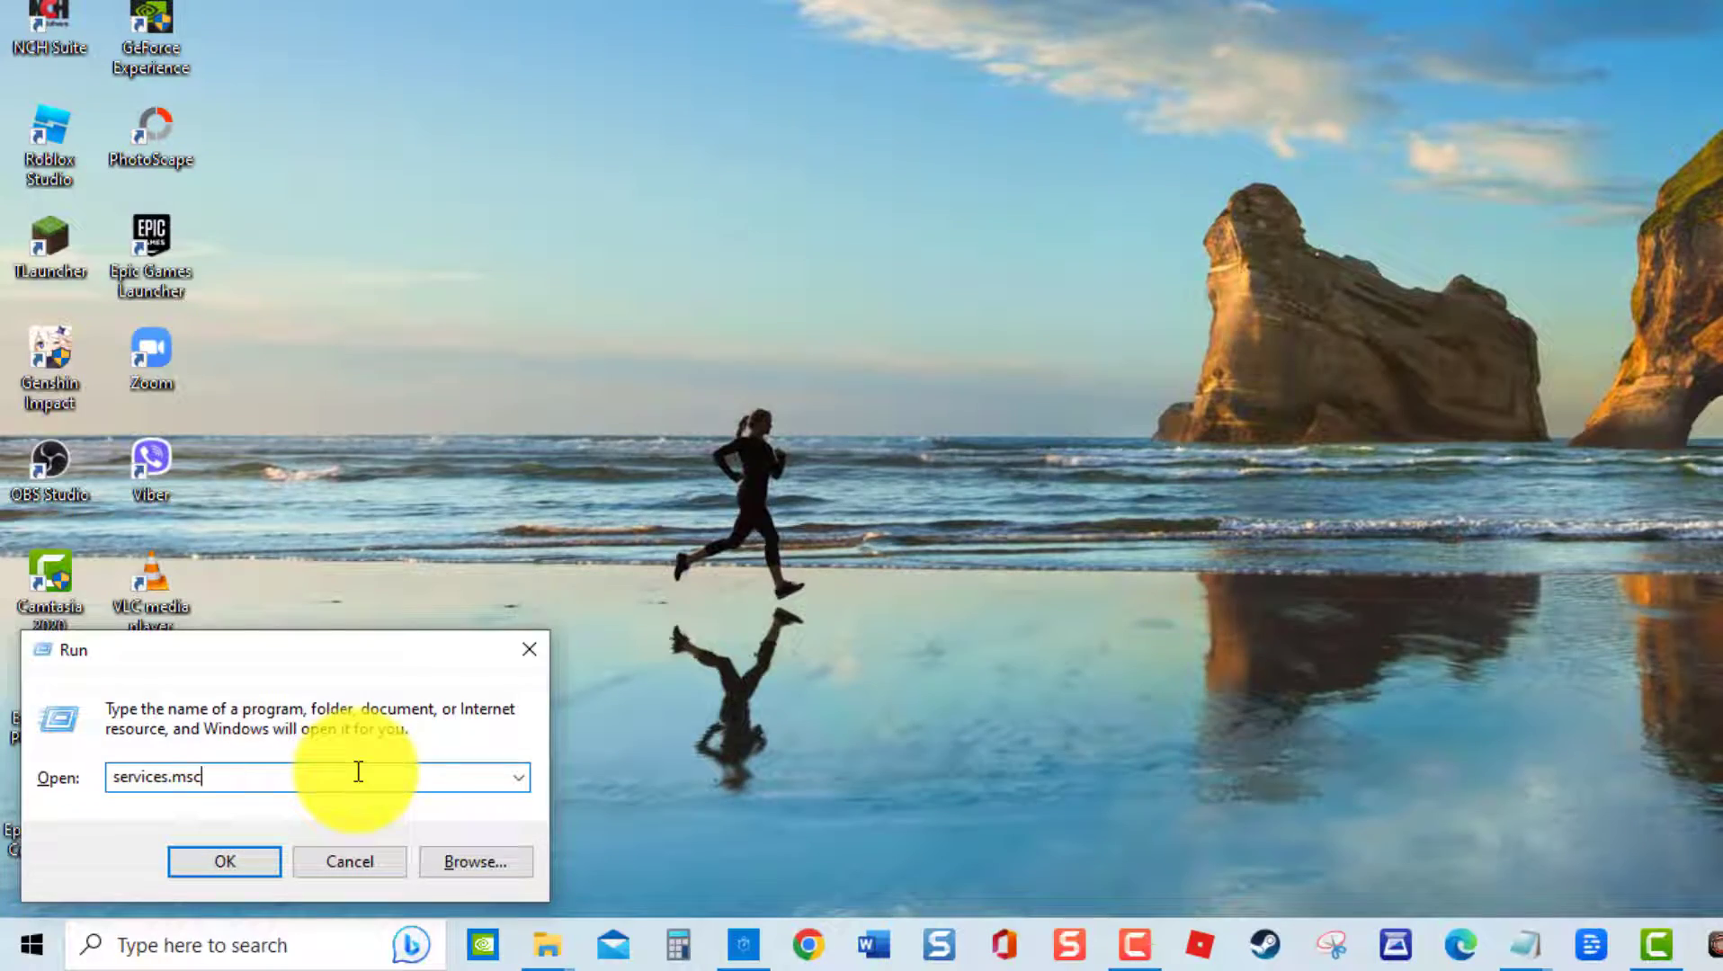
{"action": "key", "text": "Return"}
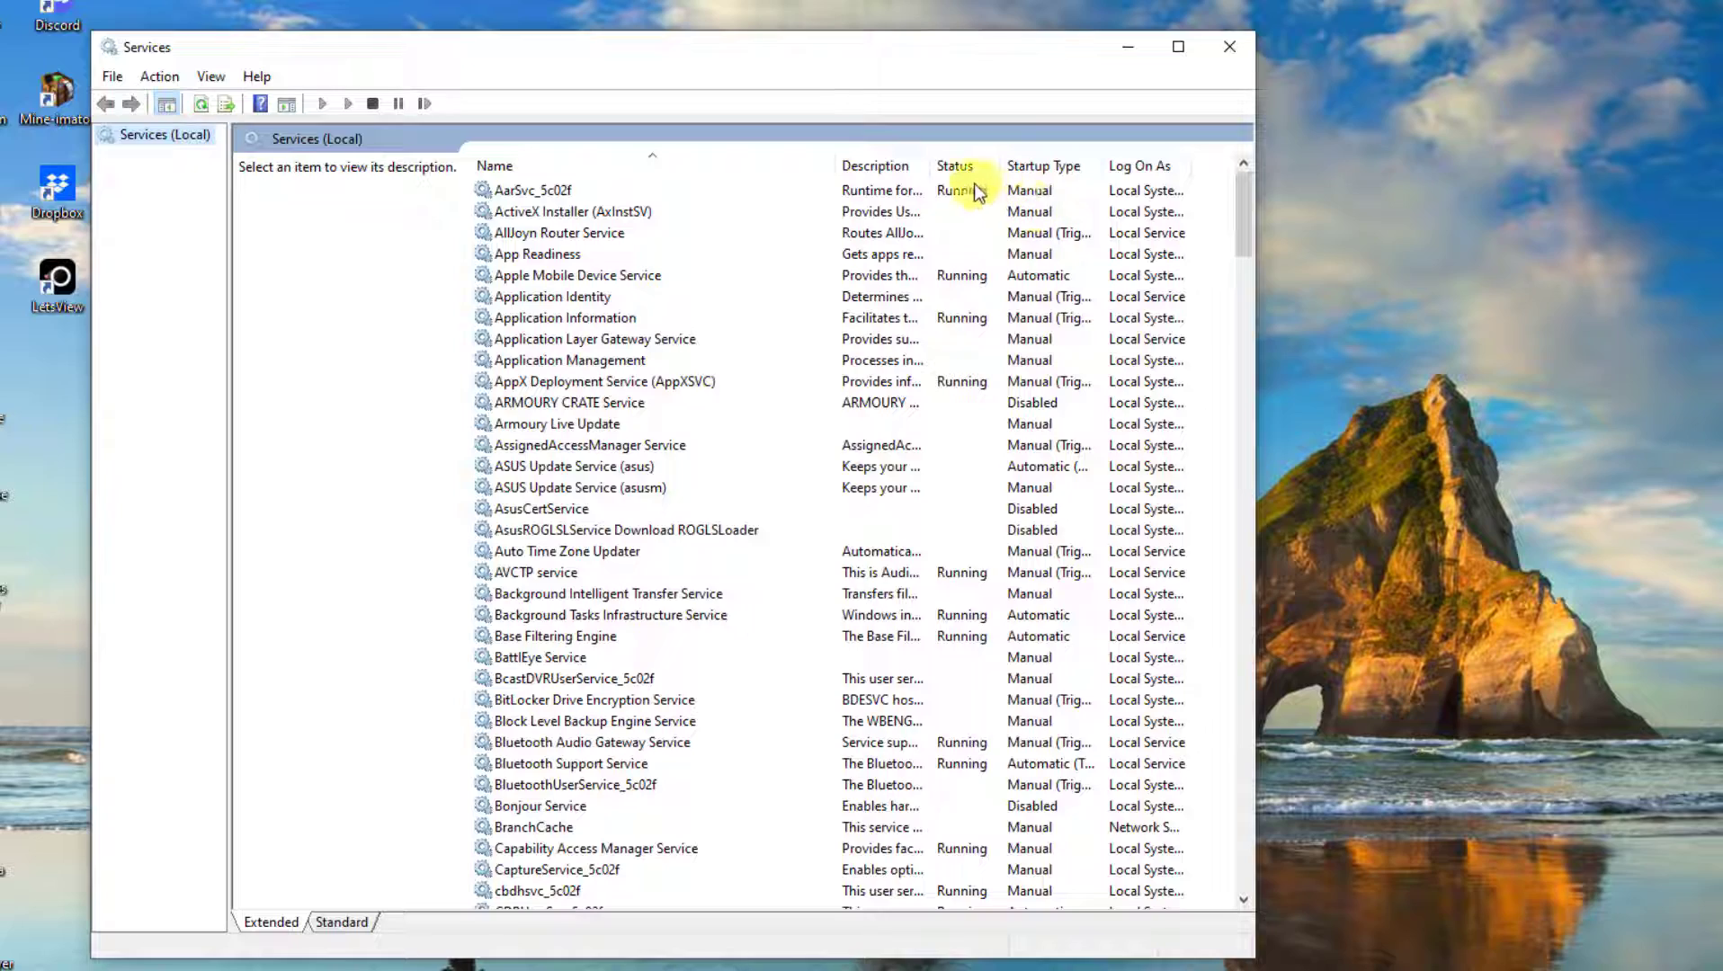
{"action": "left_click_drag", "start_coordinate": [1242, 236], "coordinate": [1208, 650]}
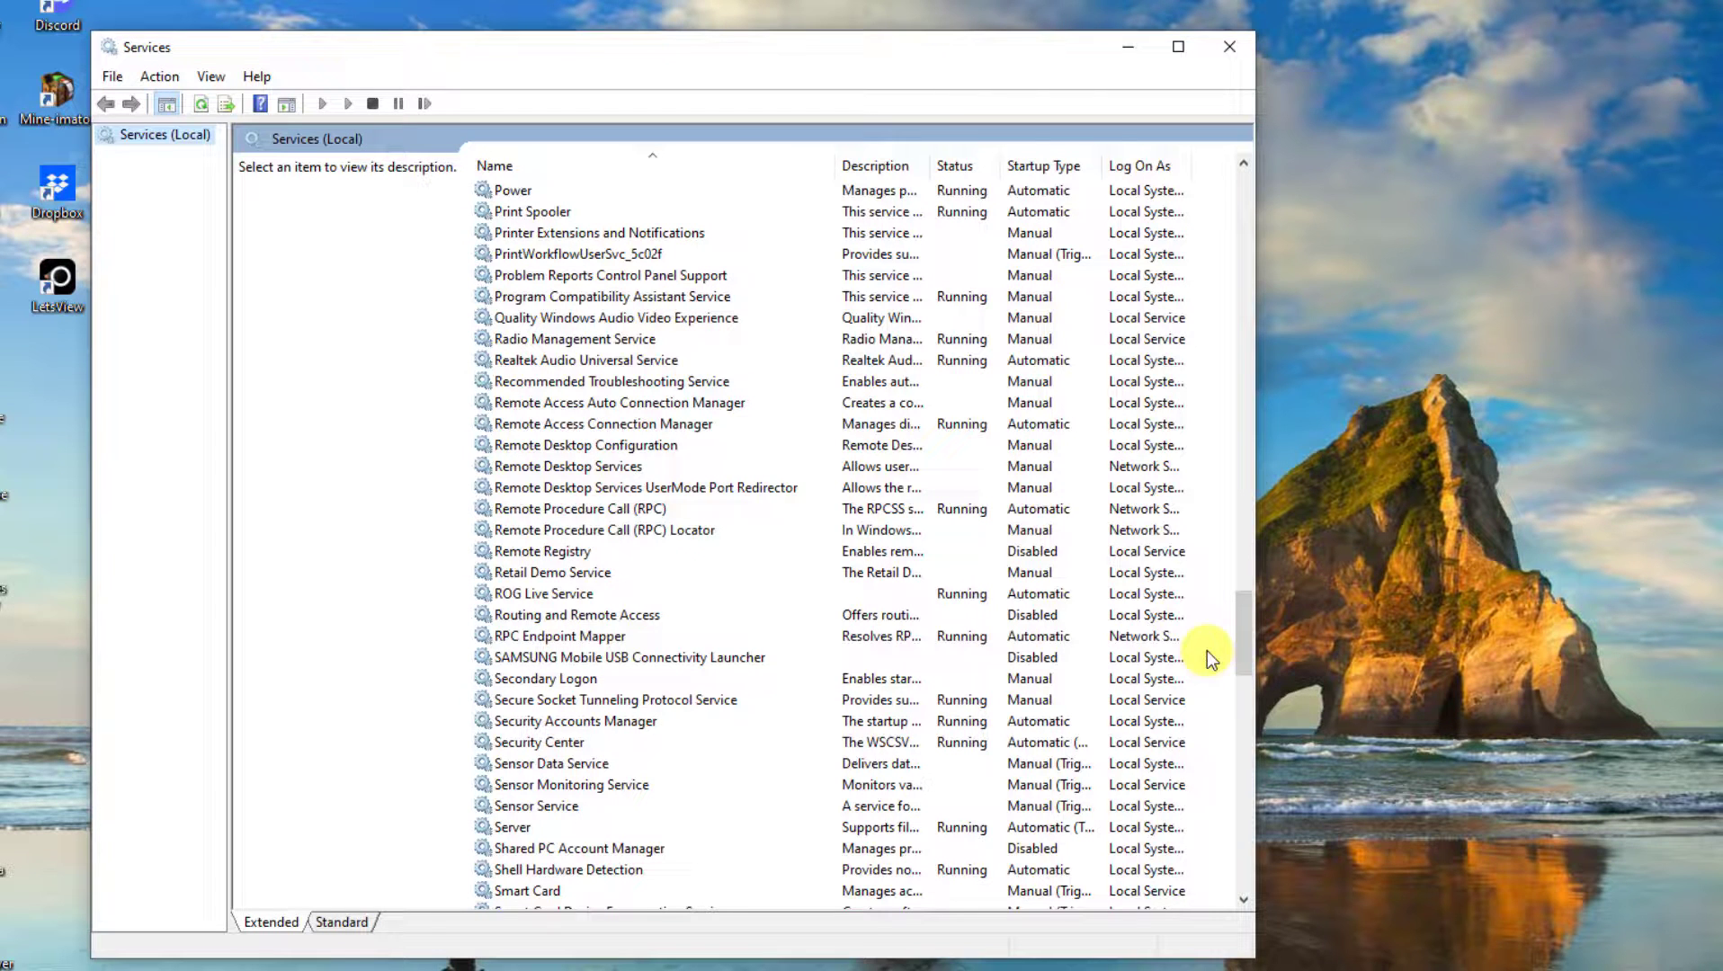
{"action": "left_click", "coordinate": [601, 510]}
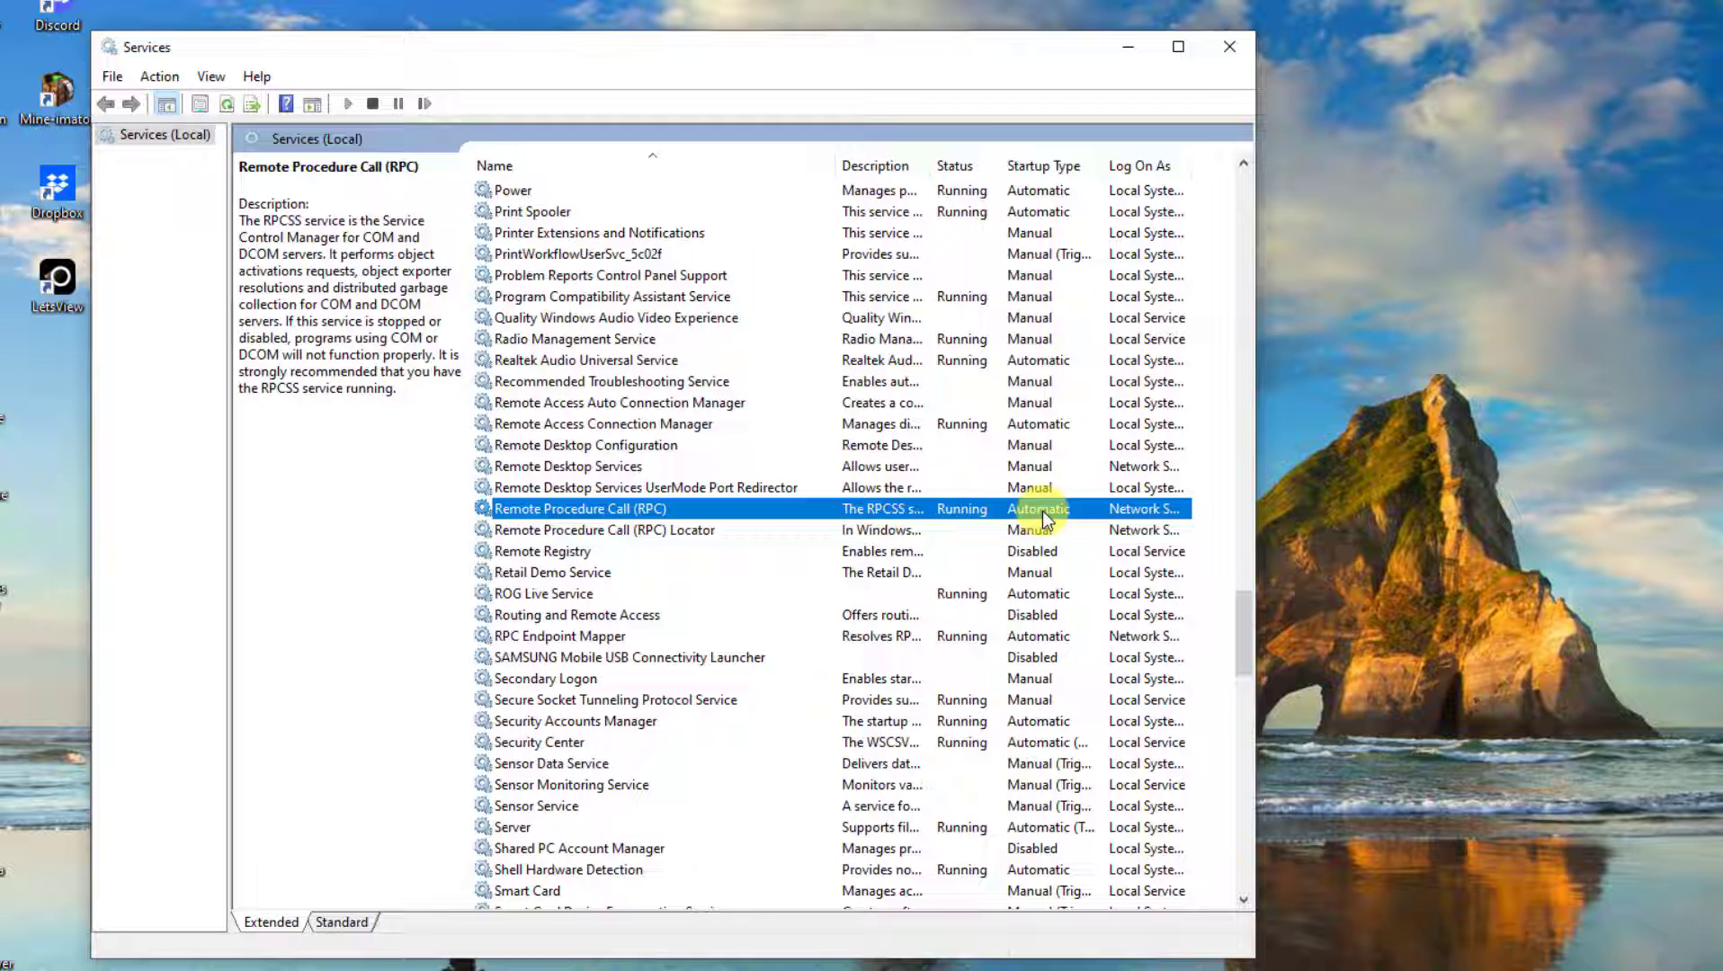
{"action": "right_click", "coordinate": [761, 515]}
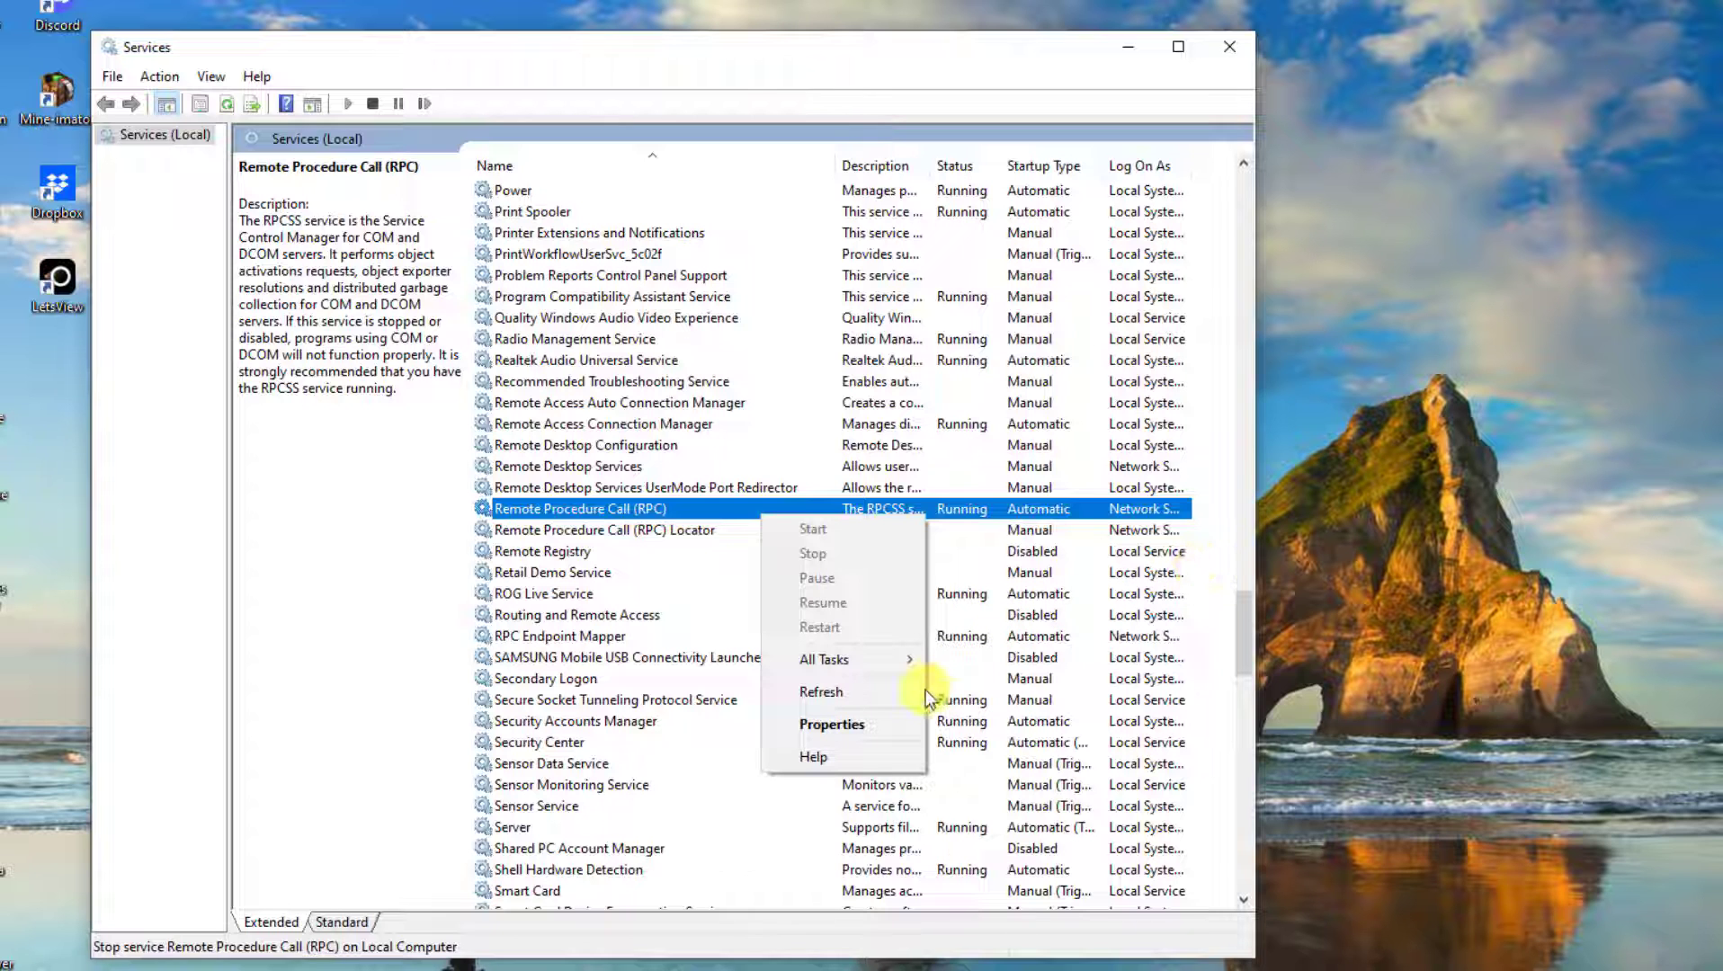
{"action": "left_click", "coordinate": [892, 724]}
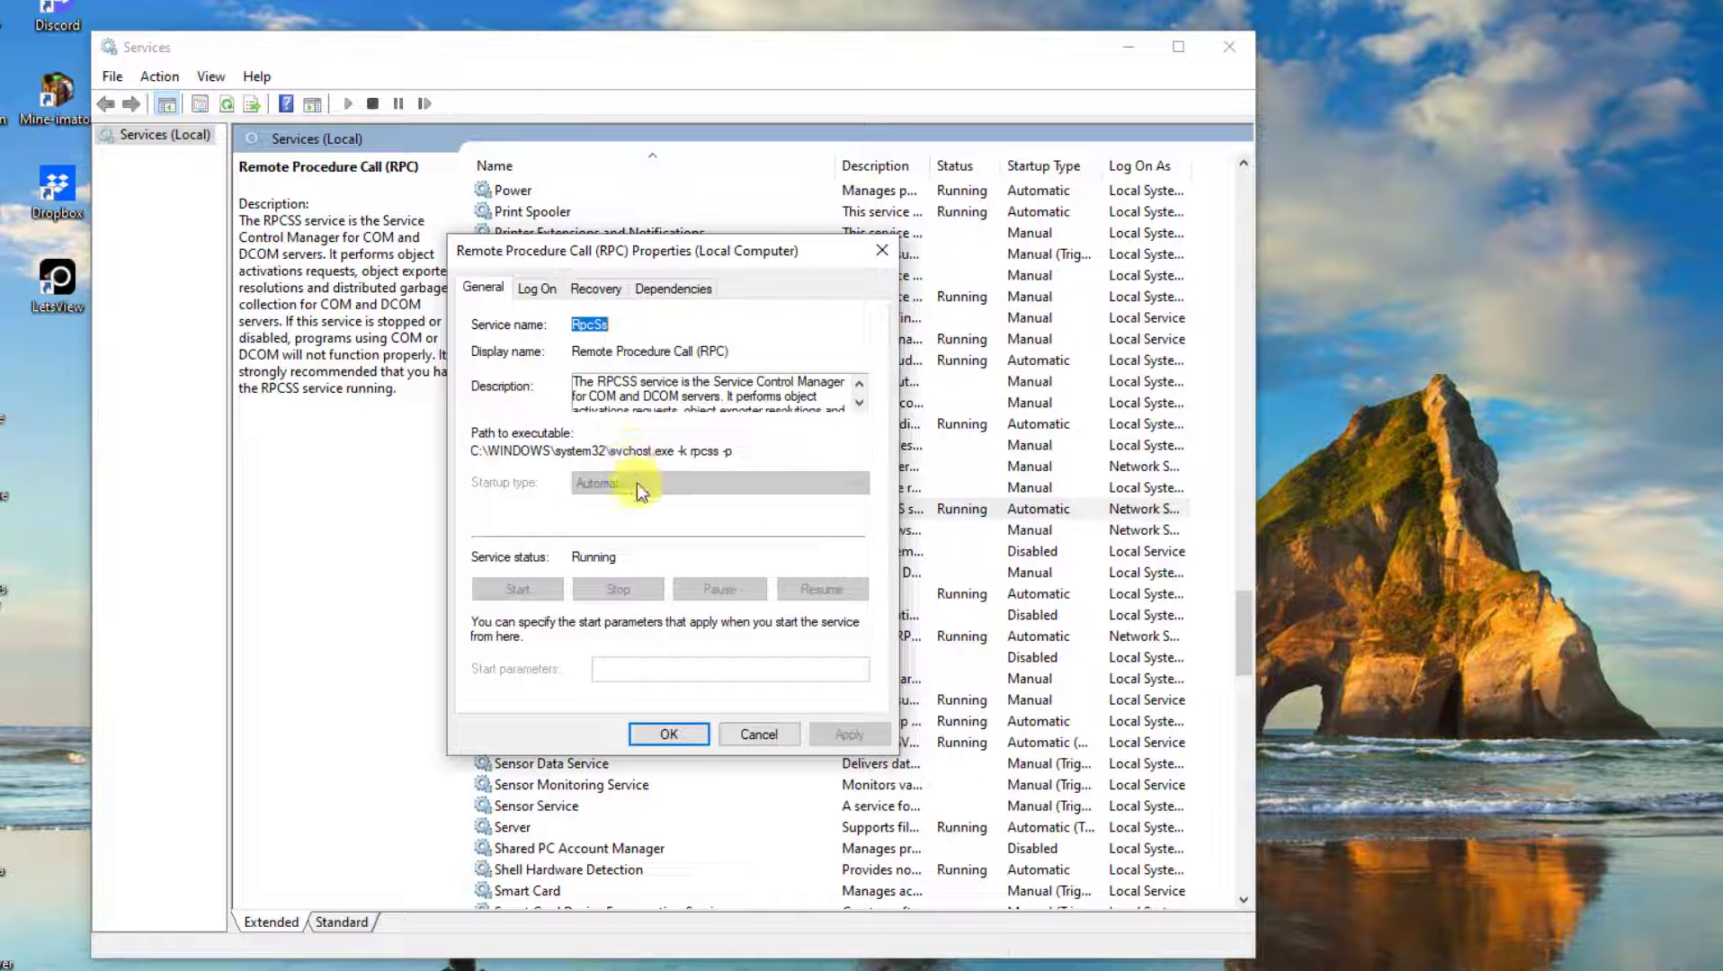
{"action": "left_click", "coordinate": [881, 250]}
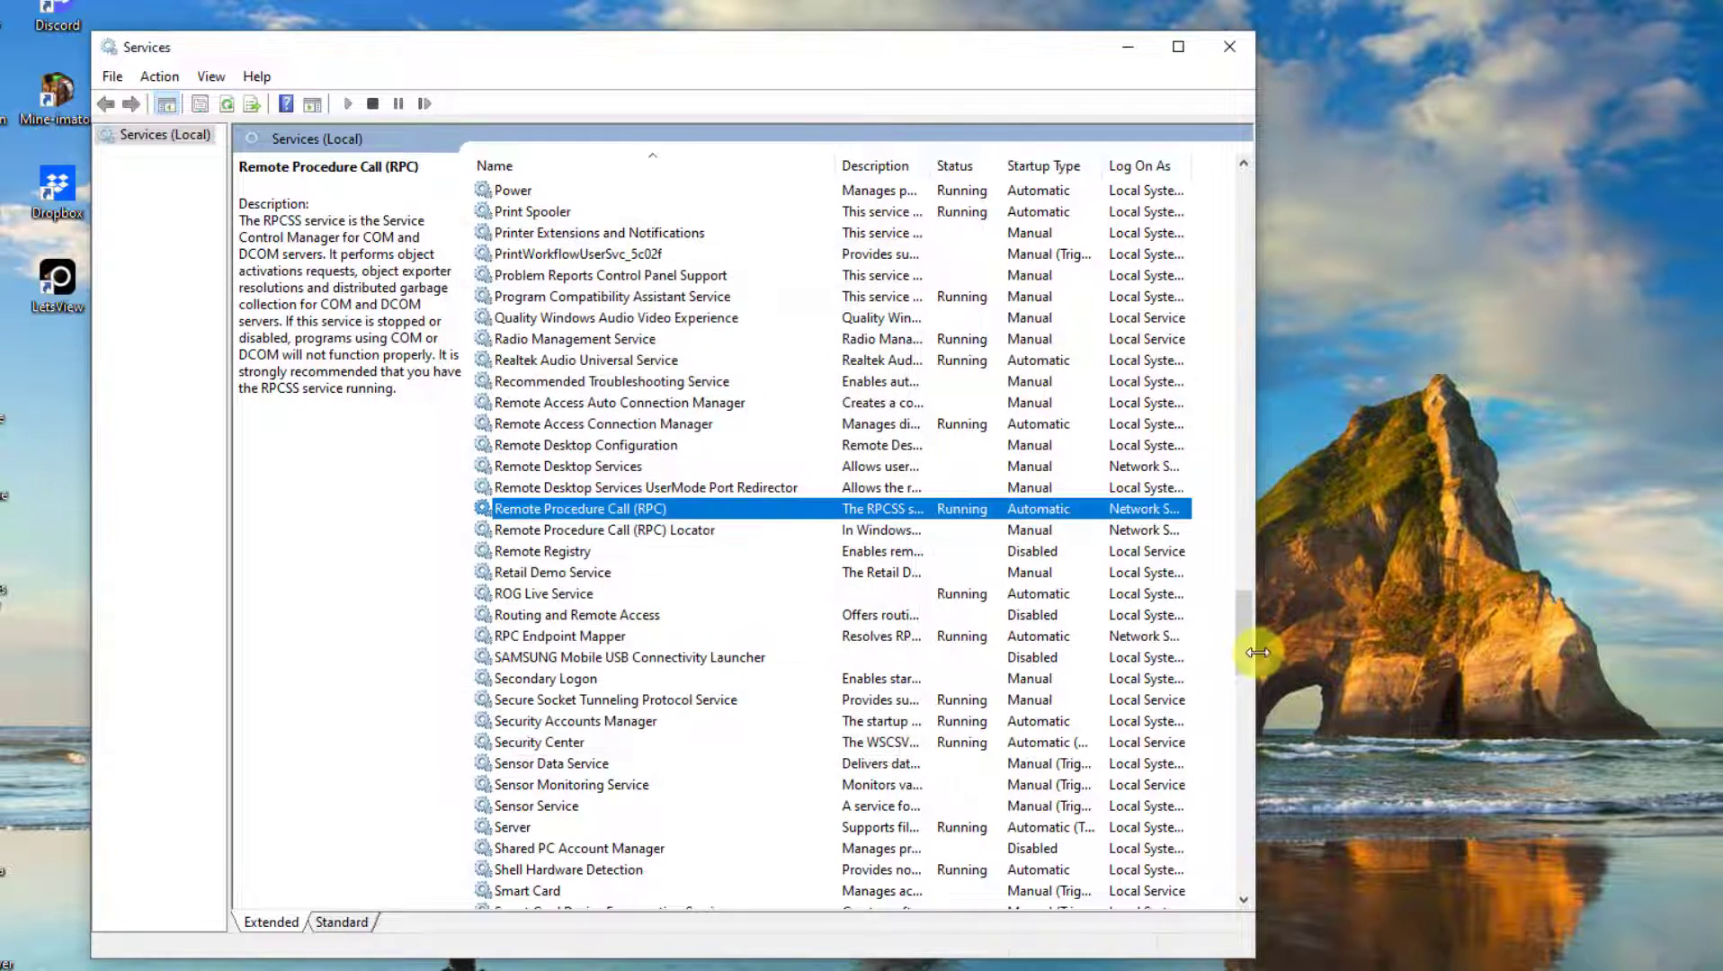
Check DCOM Server Process Launcher is Running and Automatic, then close Services.
{"action": "left_click_drag", "start_coordinate": [1252, 649], "coordinate": [1225, 340]}
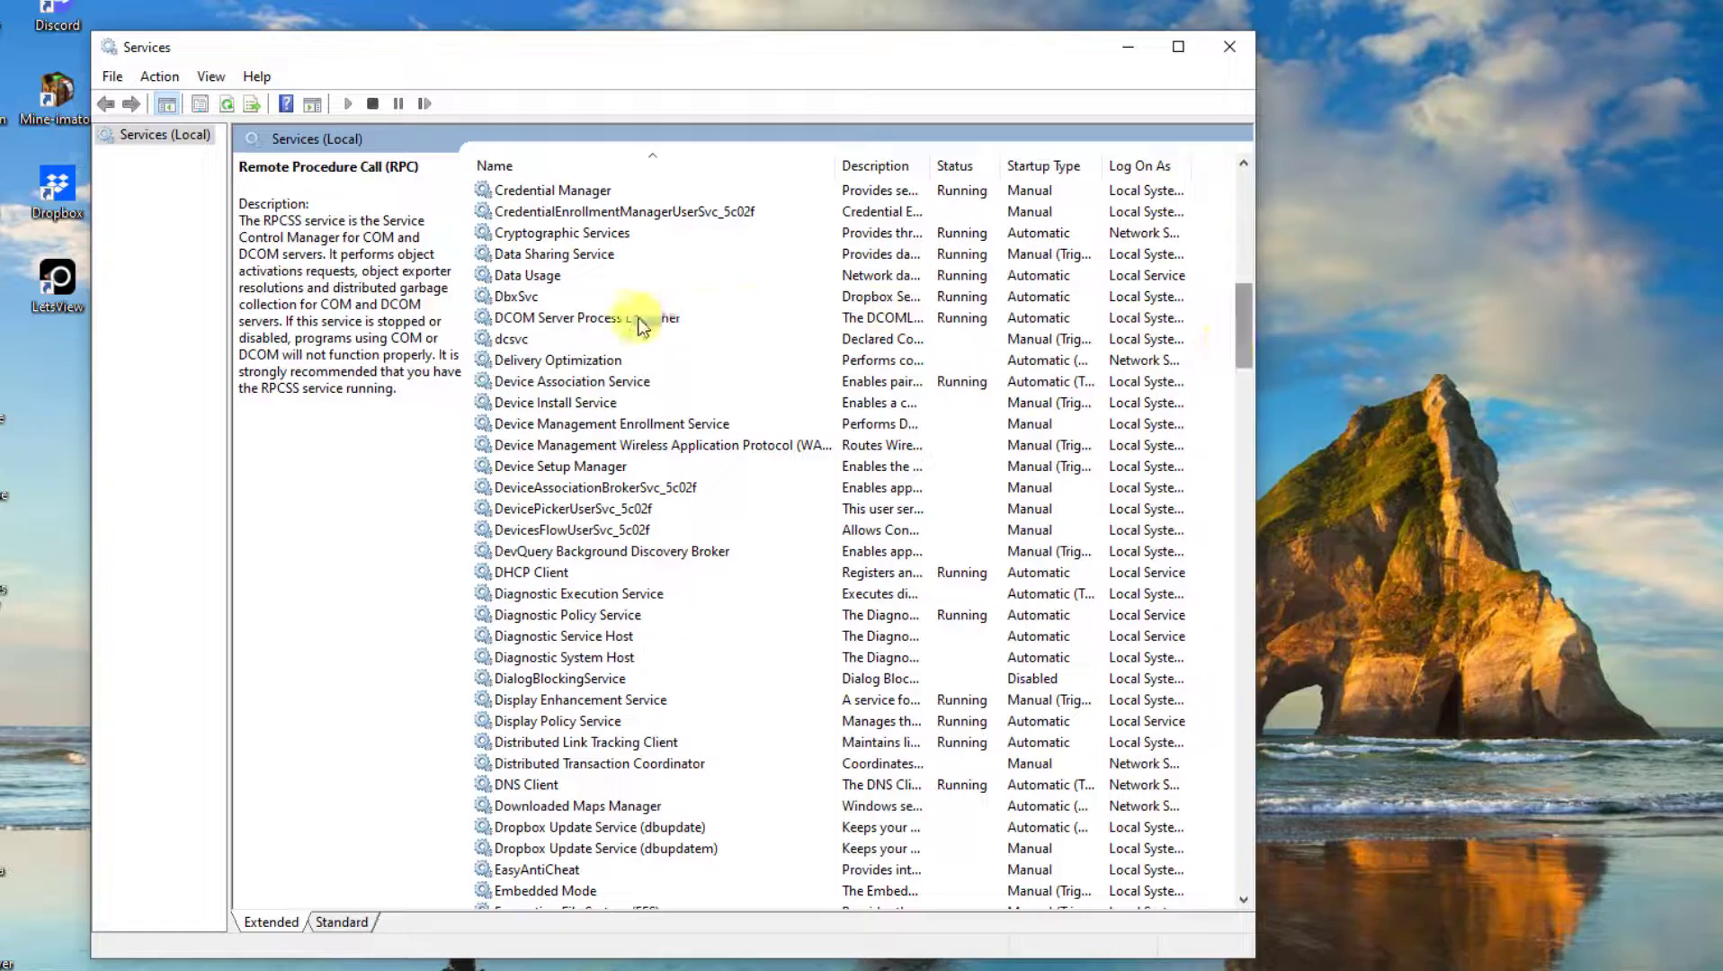
{"action": "left_click", "coordinate": [672, 319]}
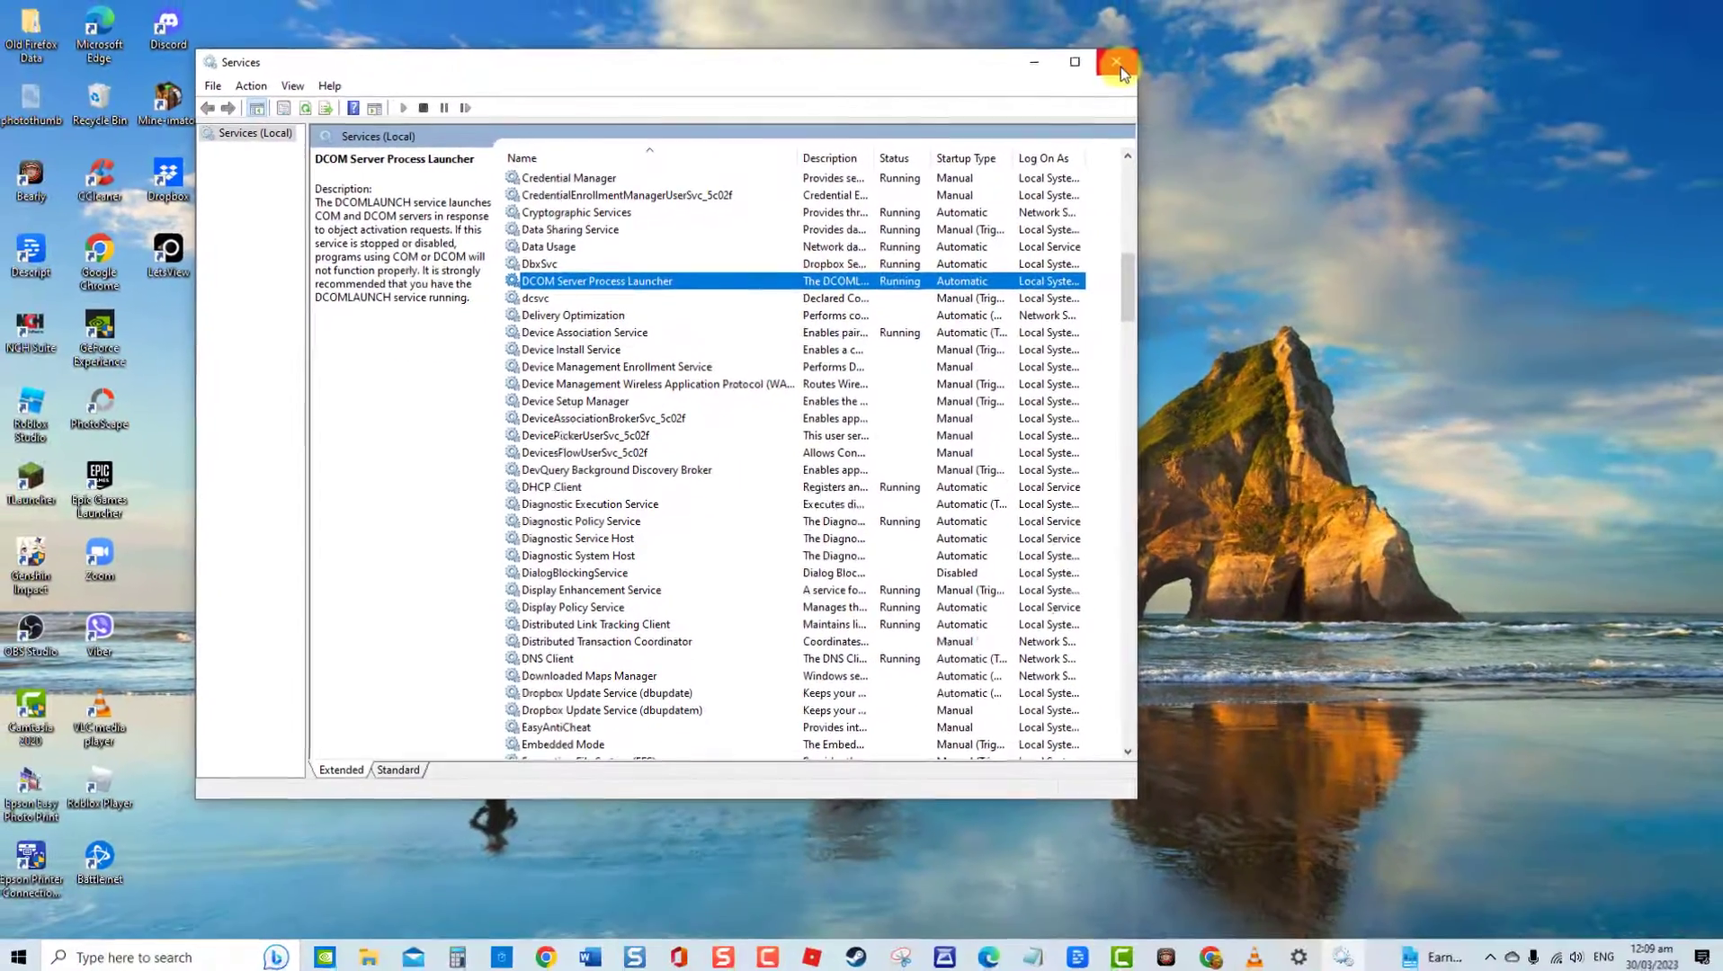
{"action": "left_click", "coordinate": [1229, 46]}
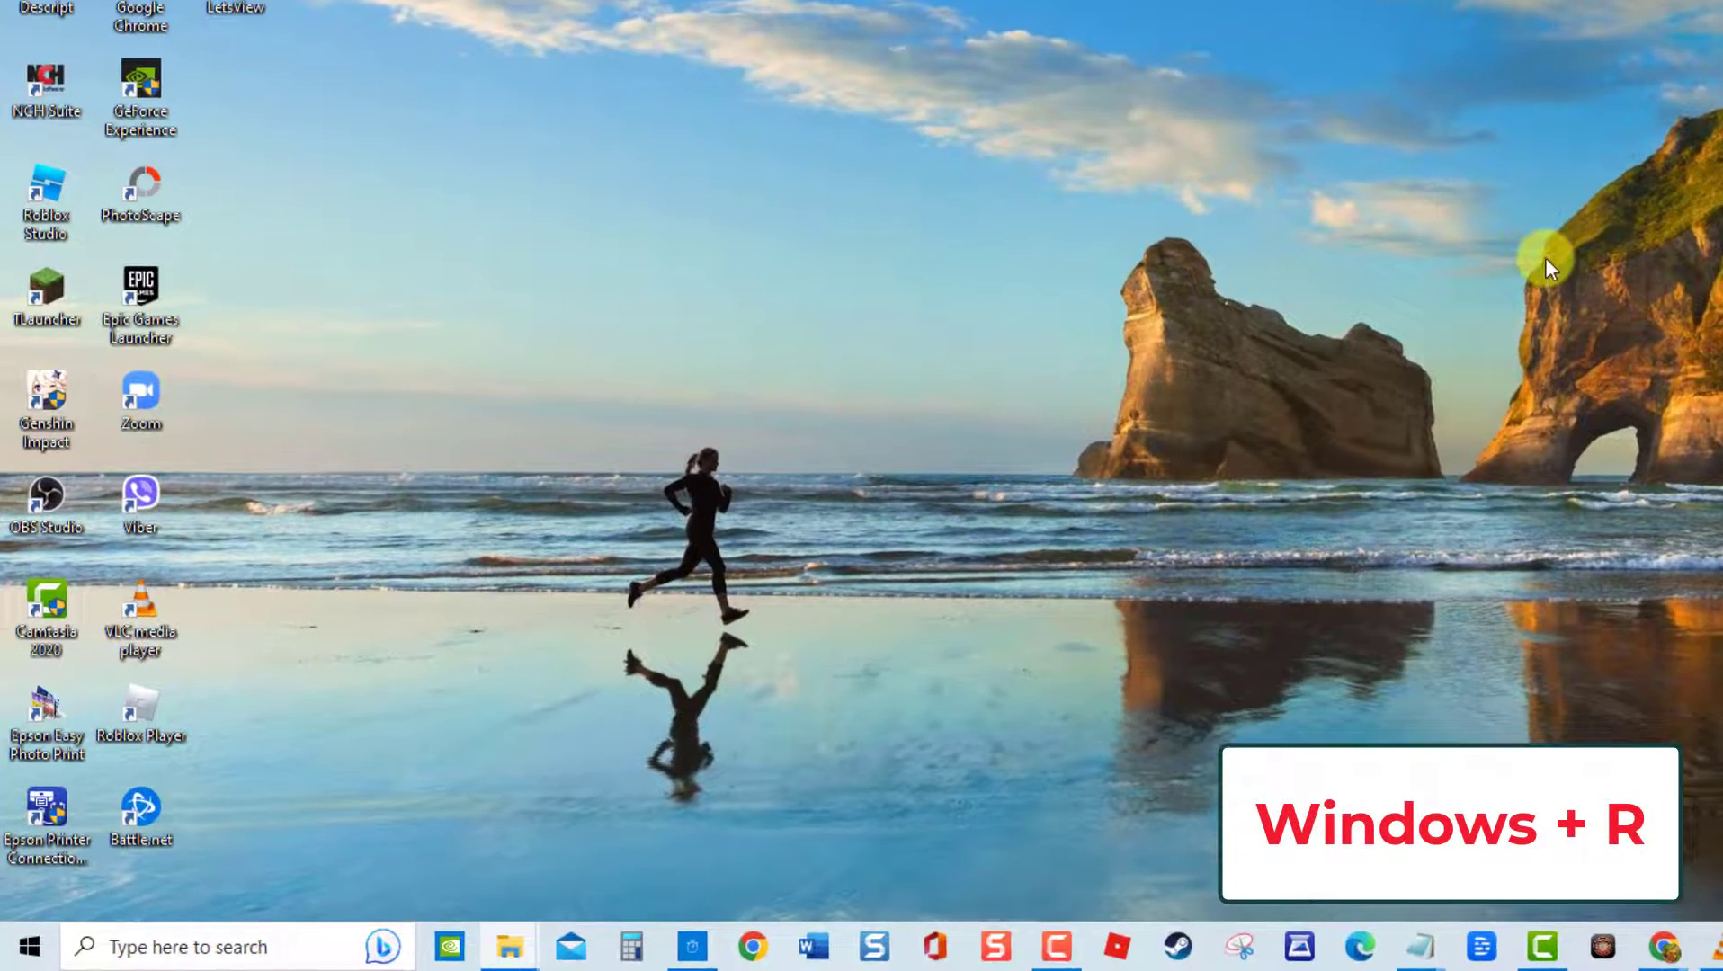
Run devmgmt.msc and start a driver update for Realtek(R) Audio.
{"action": "key", "text": "super+r"}
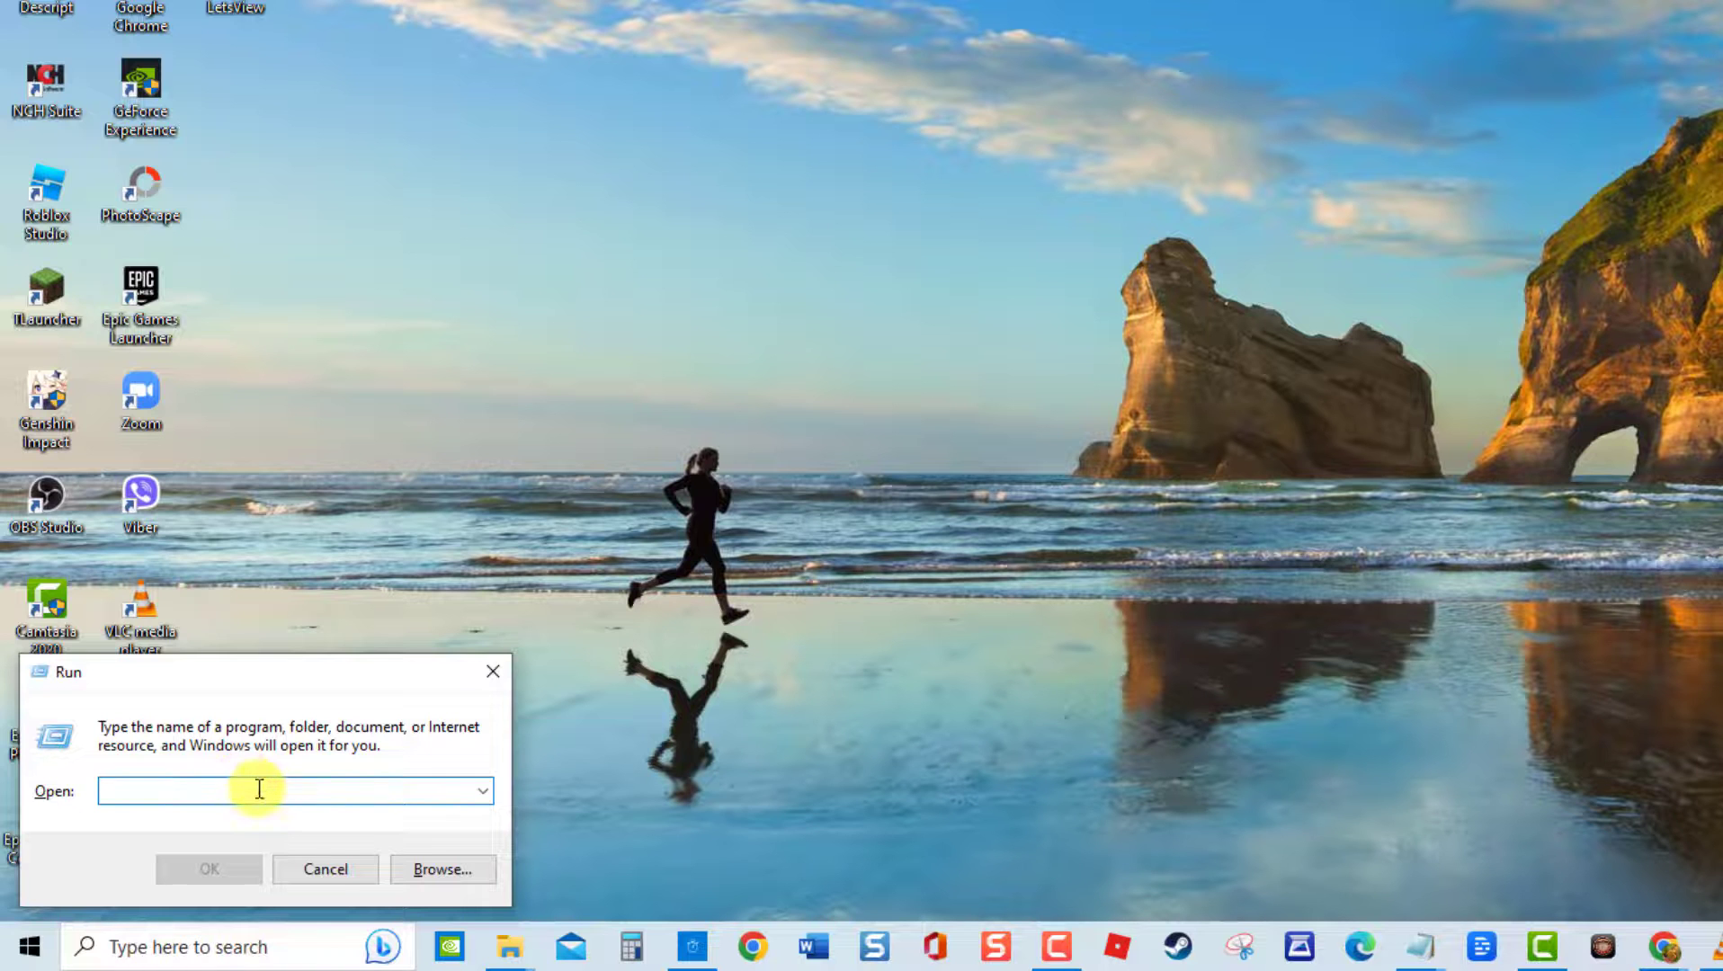
{"action": "type", "text": "devmgmt.msc"}
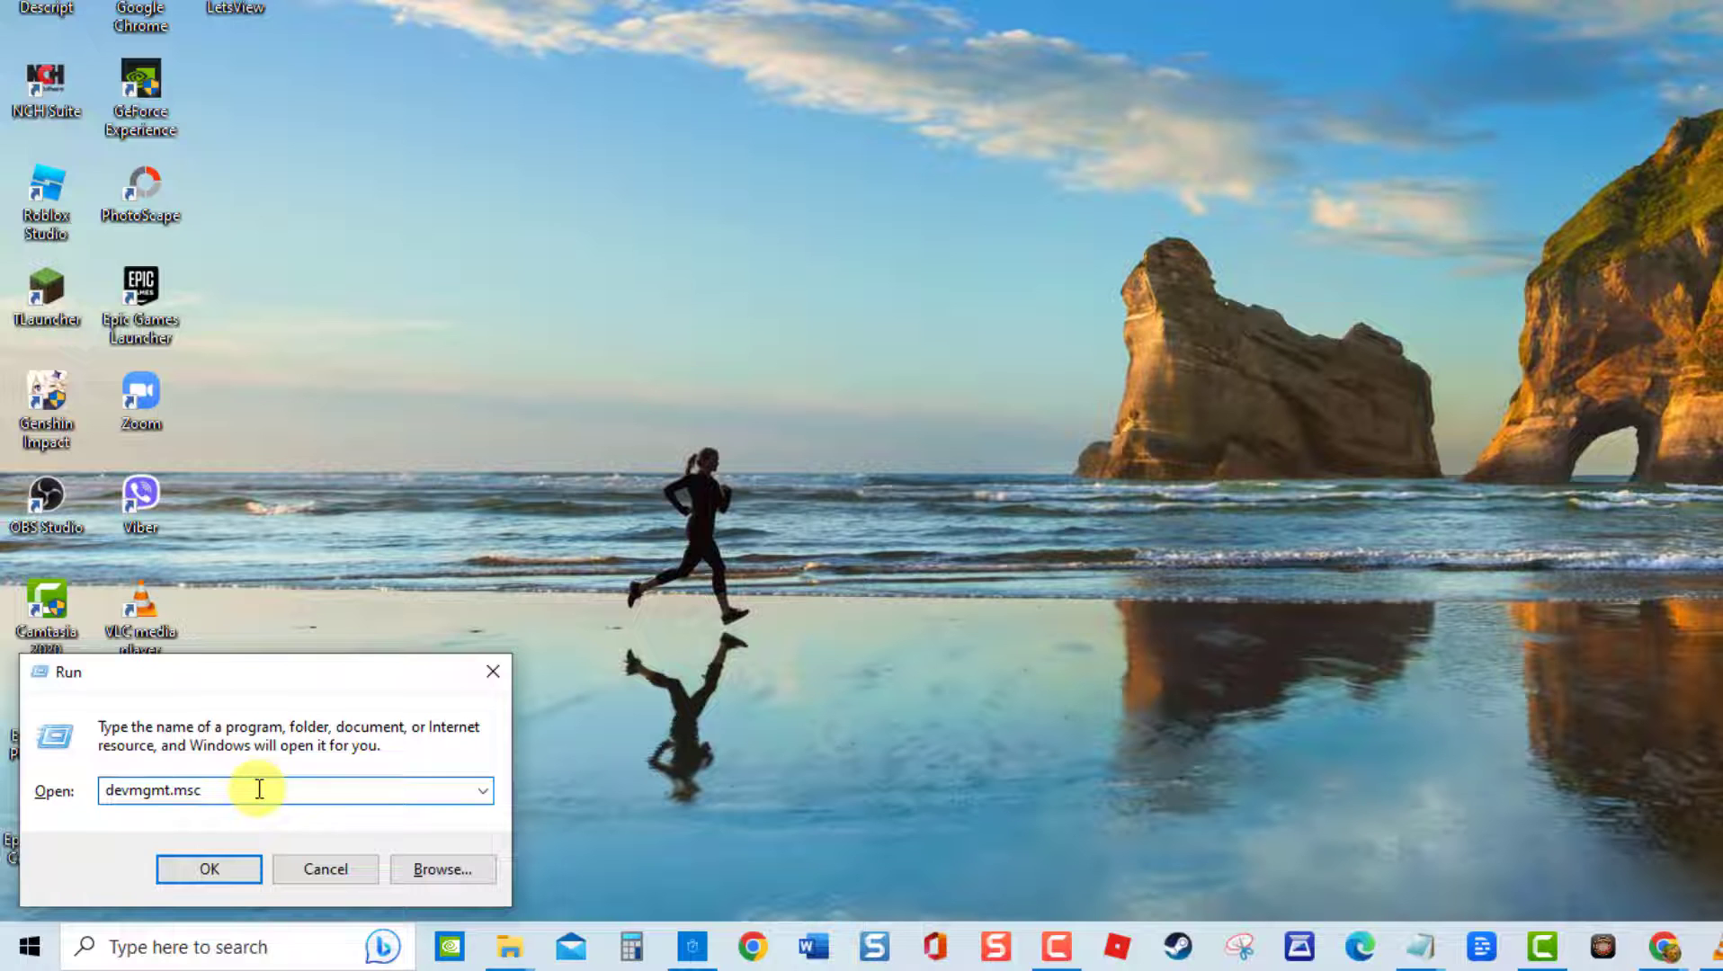
{"action": "key", "text": "Return"}
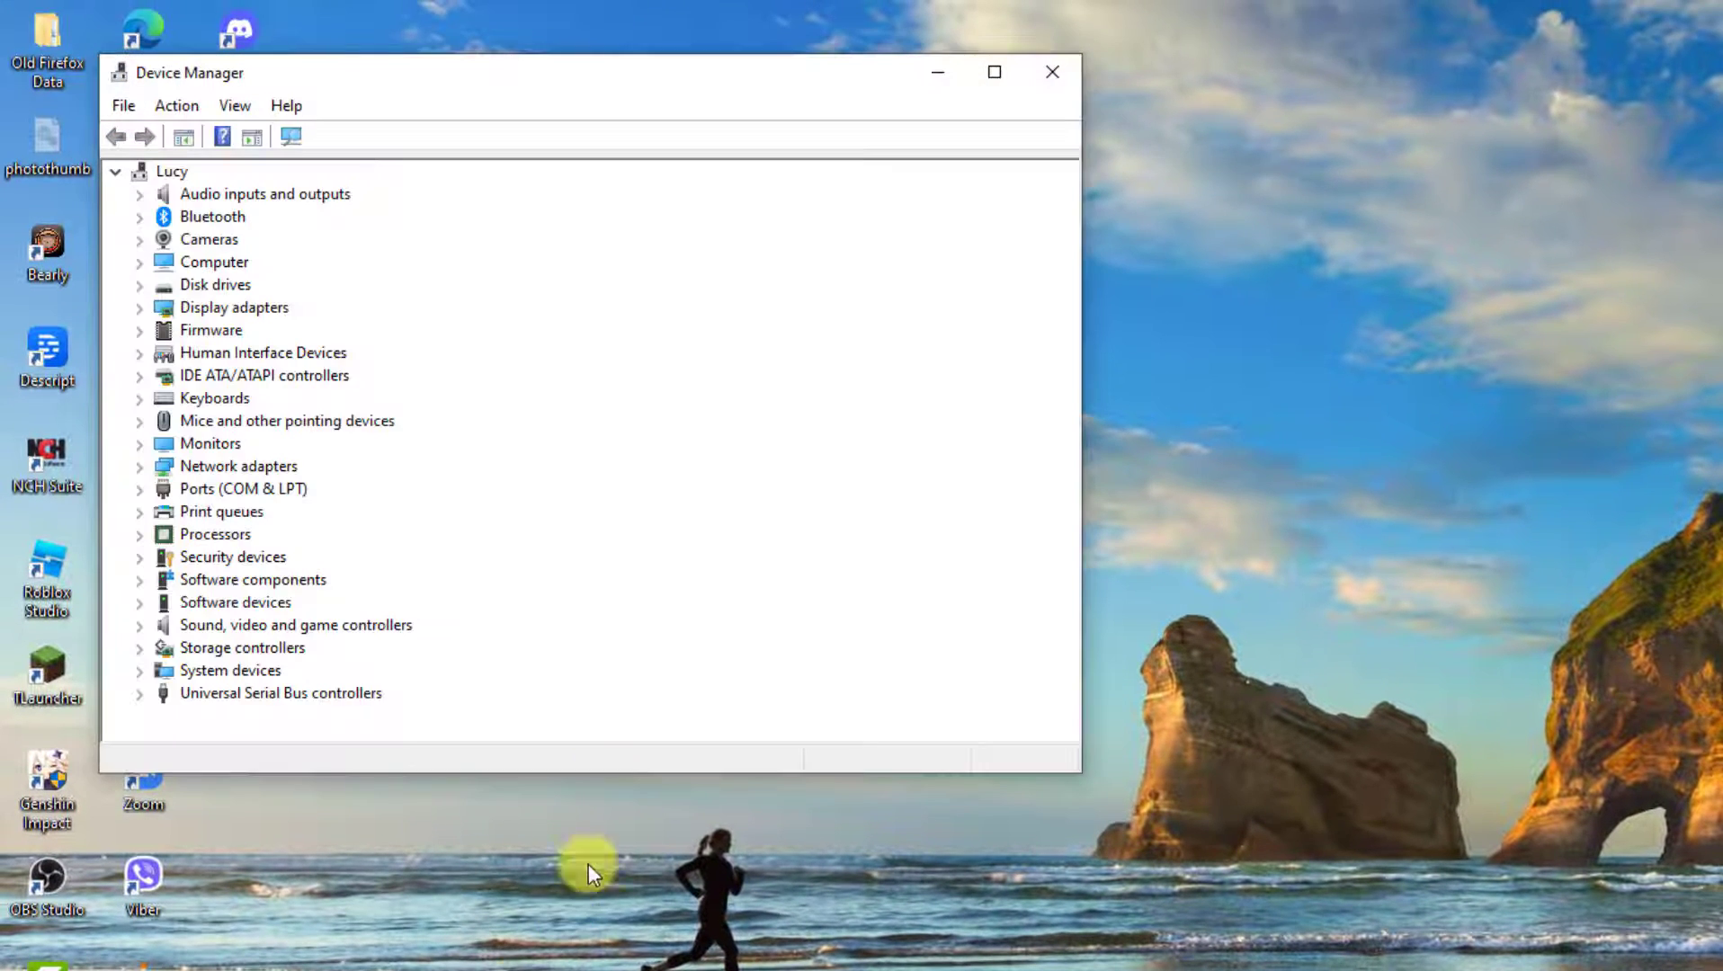
{"action": "left_click", "coordinate": [138, 629]}
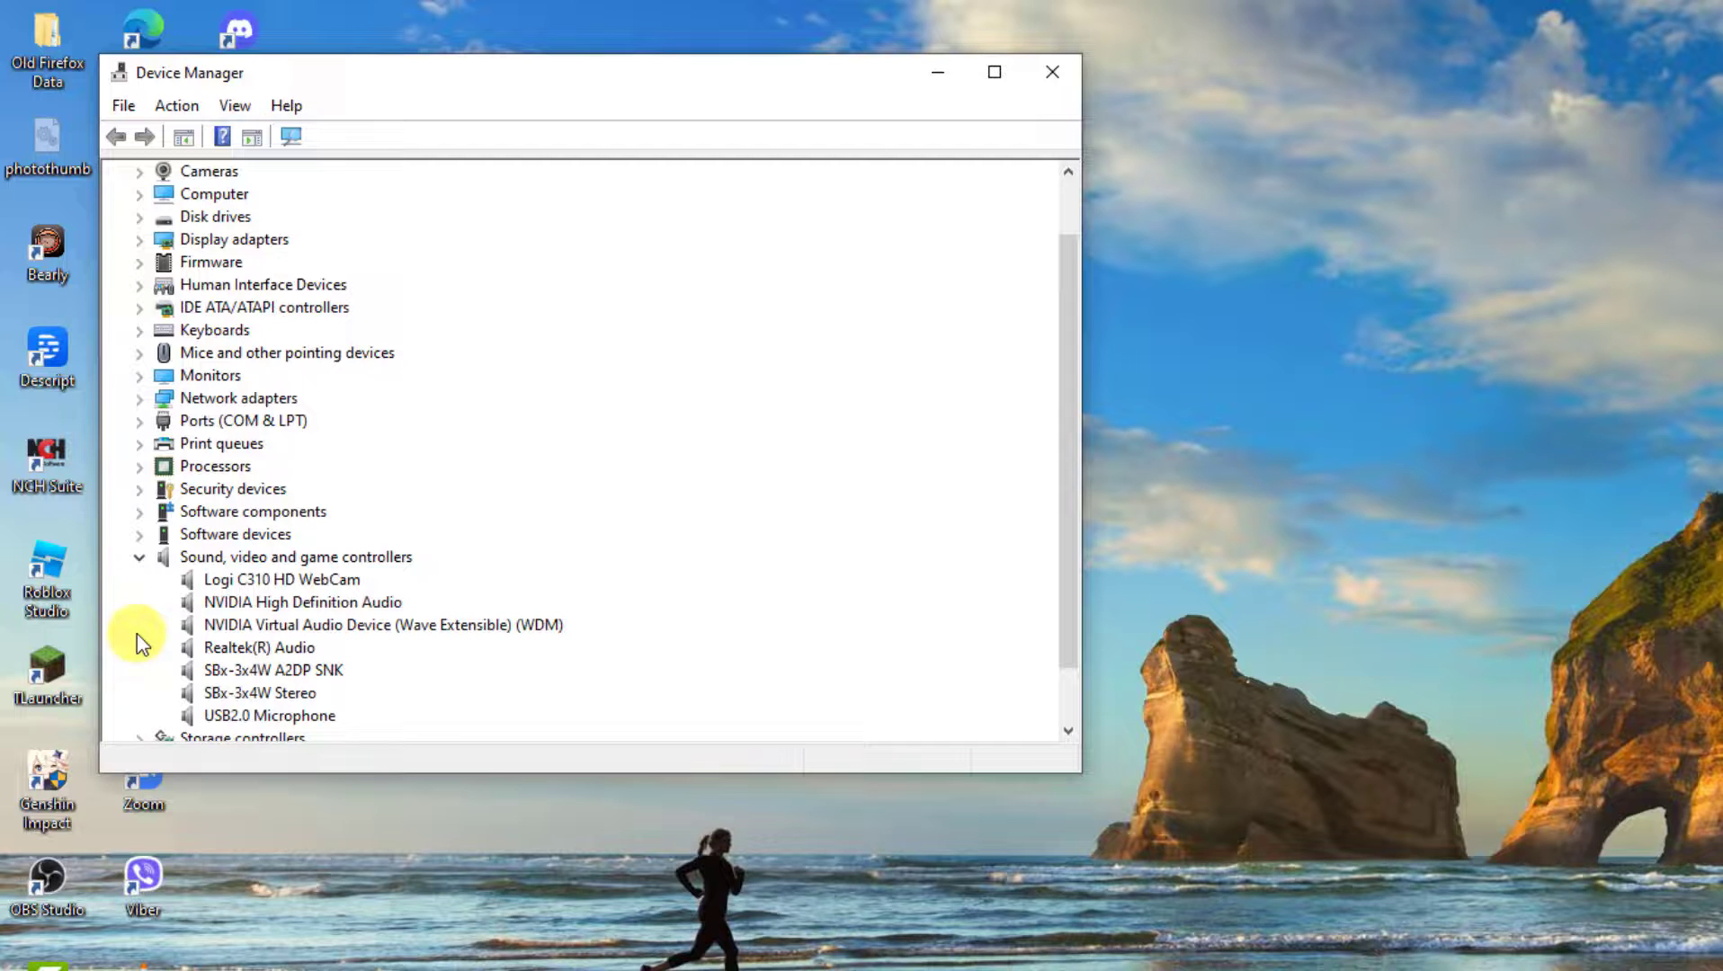
{"action": "right_click", "coordinate": [235, 644]}
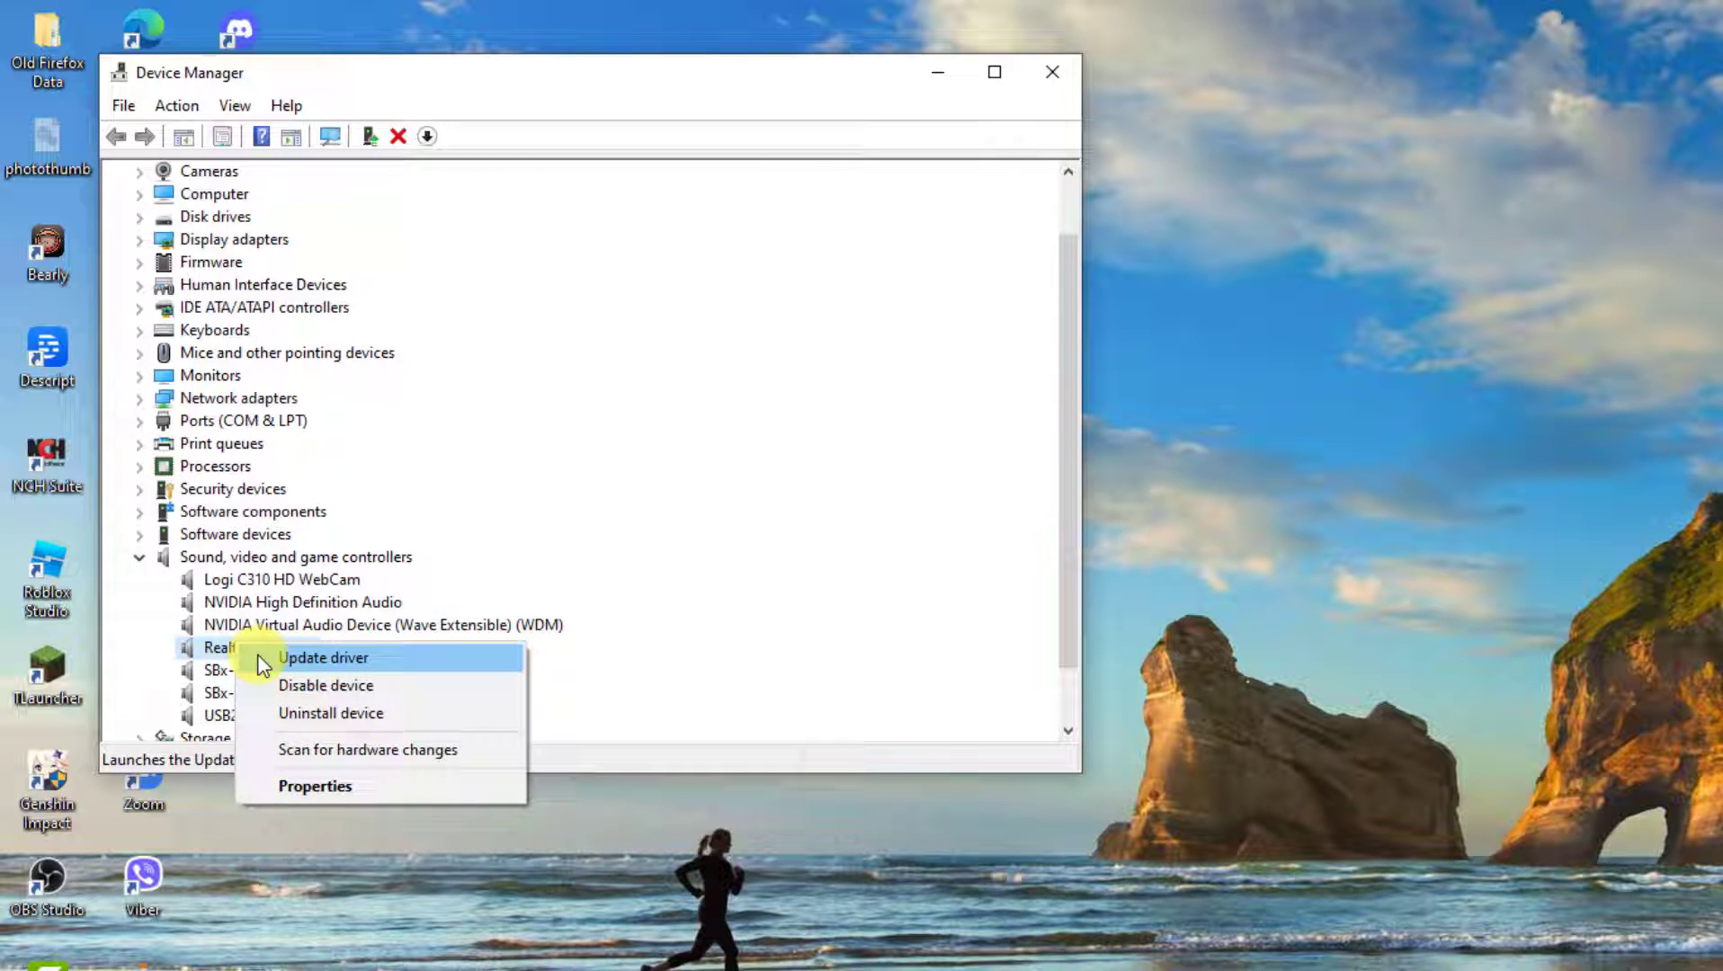
{"action": "left_click", "coordinate": [261, 666]}
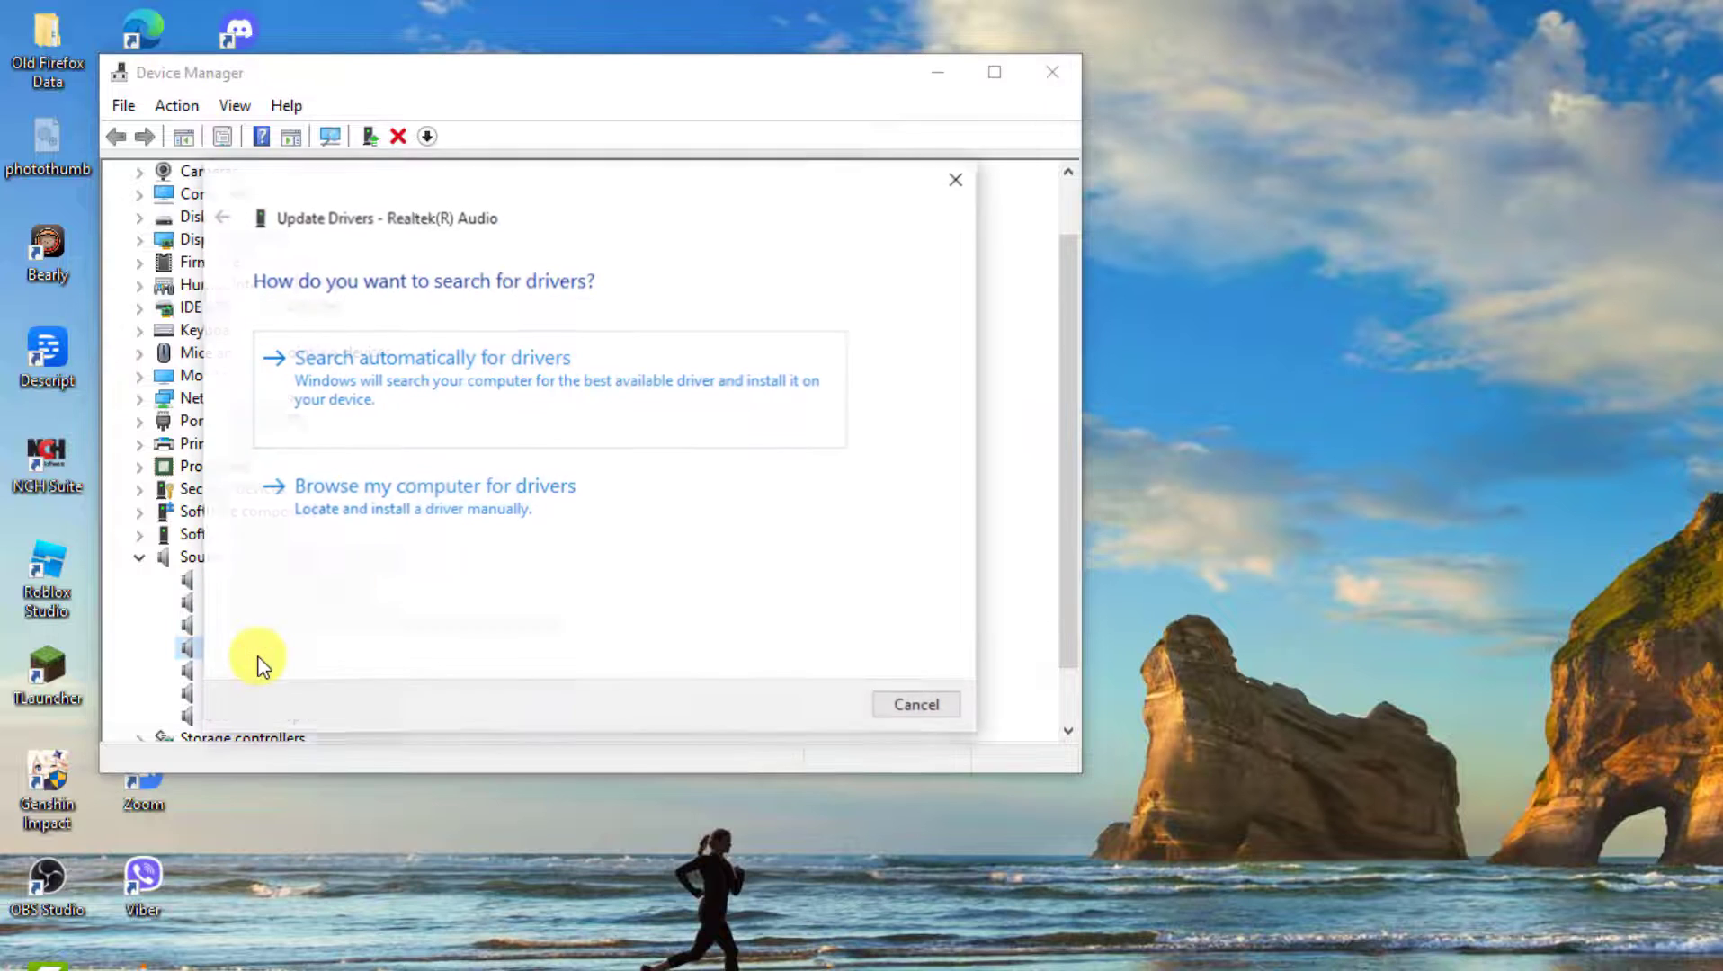
Install the Realtek High Definition Audio driver from the local list, then close Device Manager.
{"action": "left_click", "coordinate": [472, 510]}
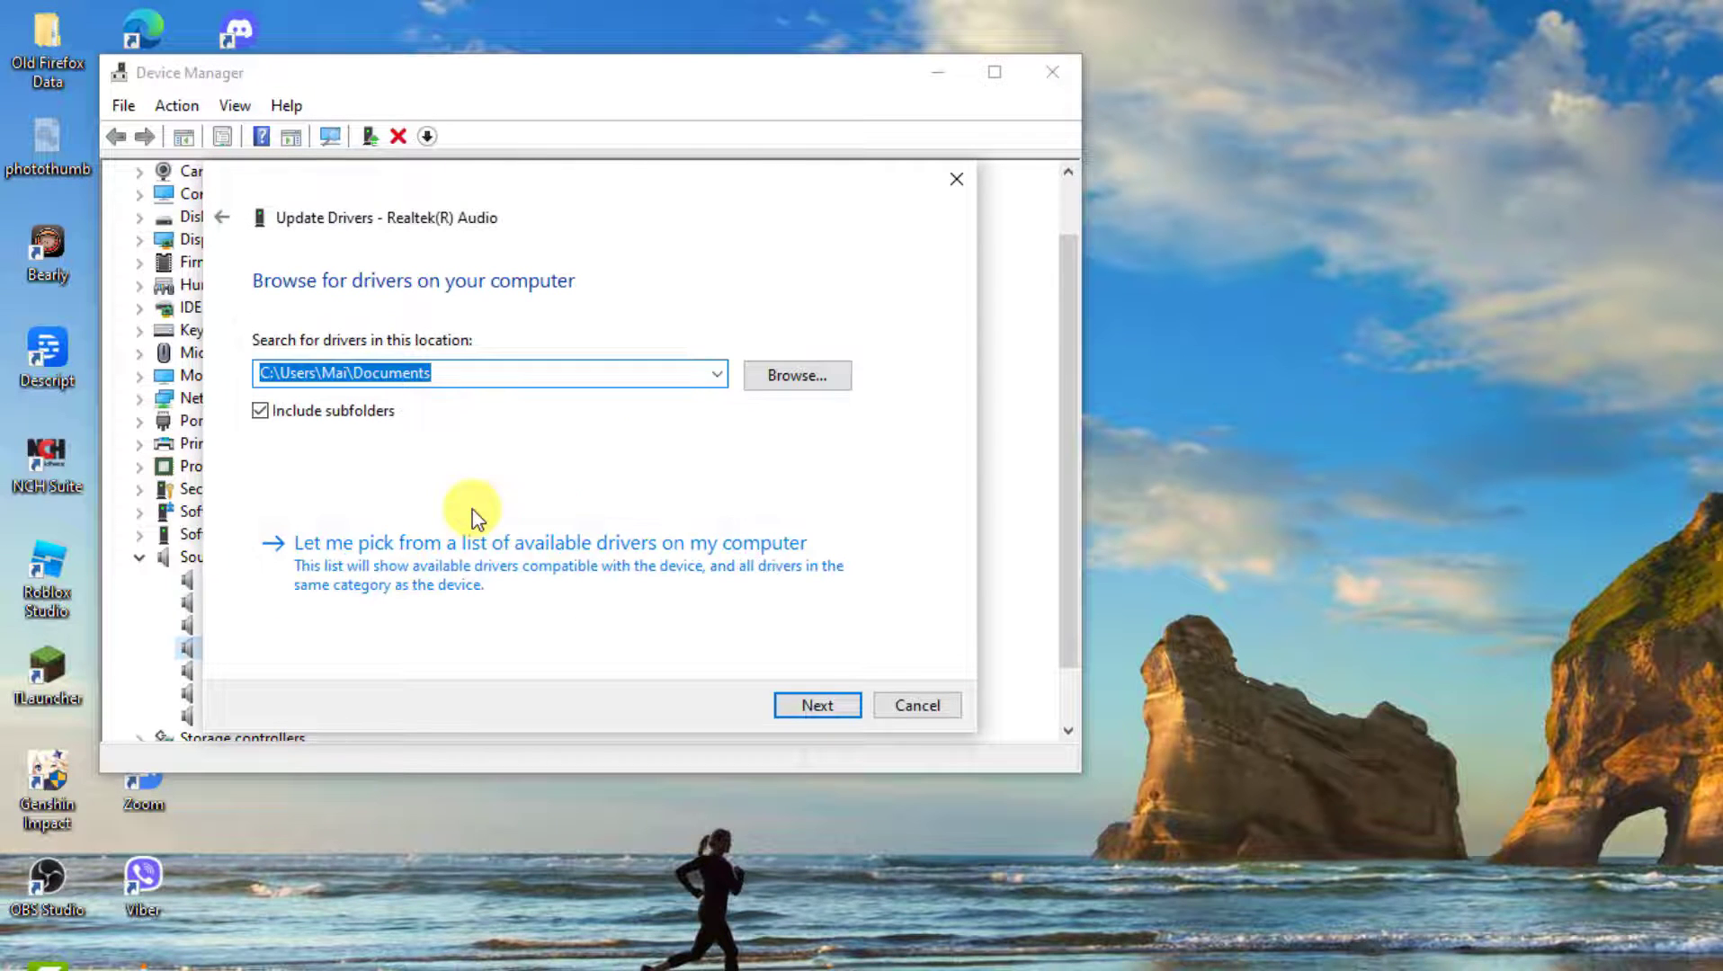
{"action": "left_click", "coordinate": [444, 568]}
{"action": "left_click", "coordinate": [397, 432]}
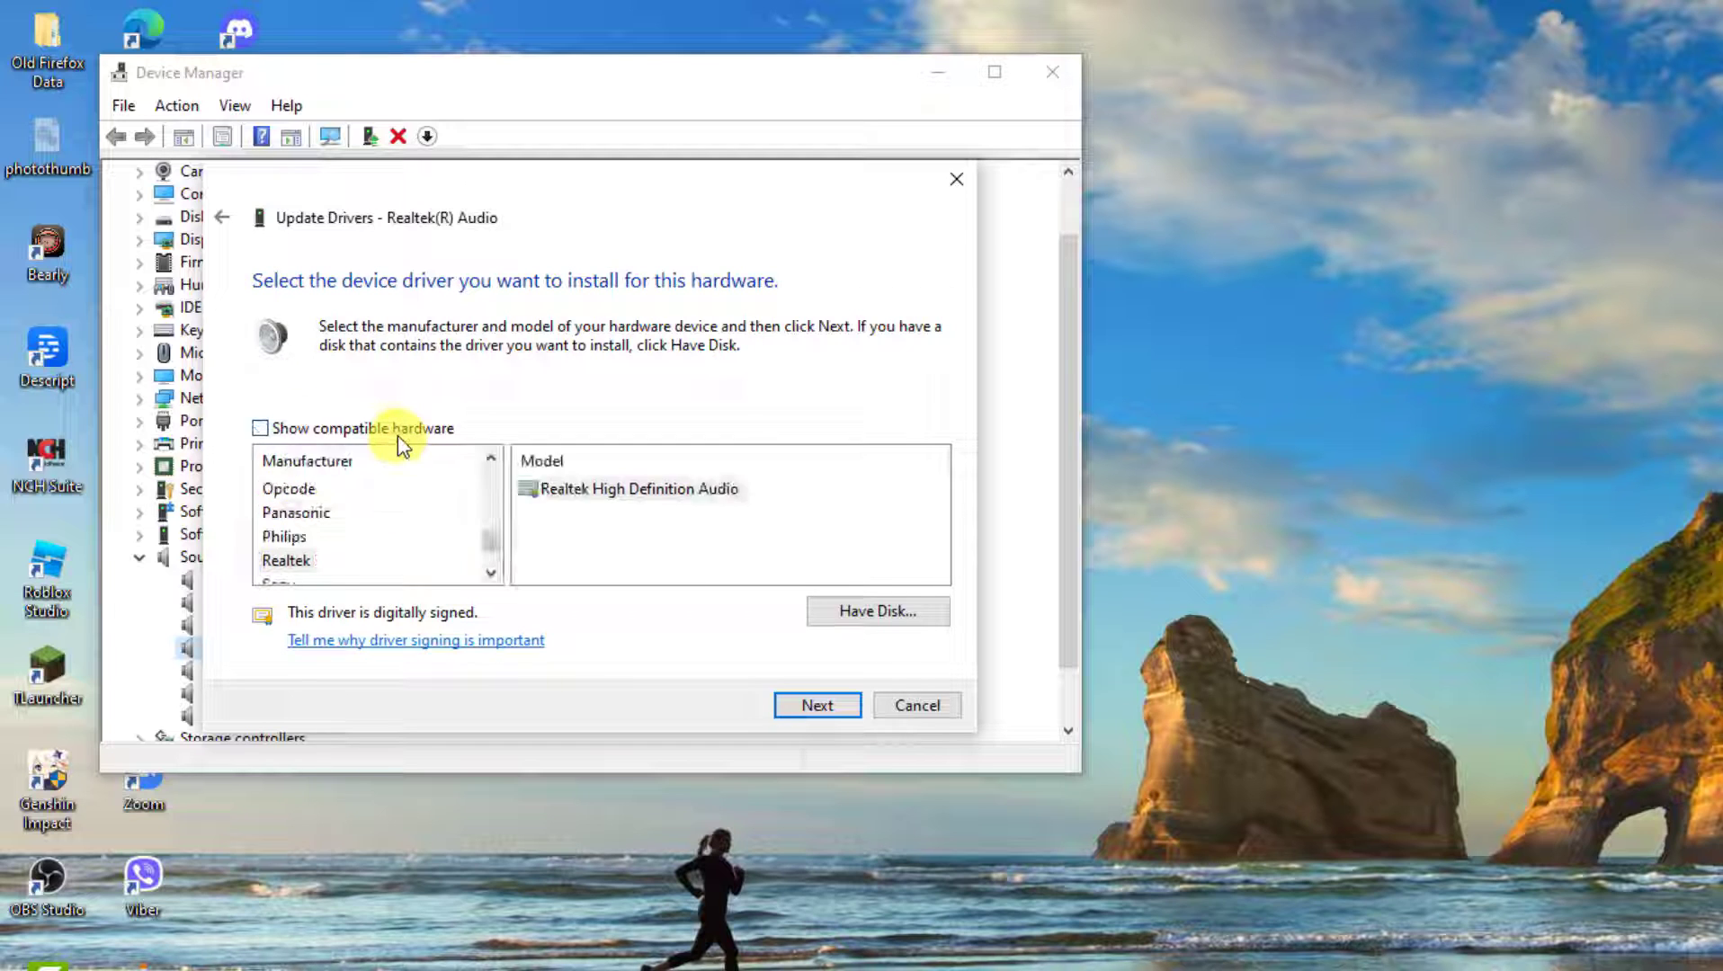
{"action": "left_click", "coordinate": [579, 491]}
{"action": "left_click", "coordinate": [826, 707]}
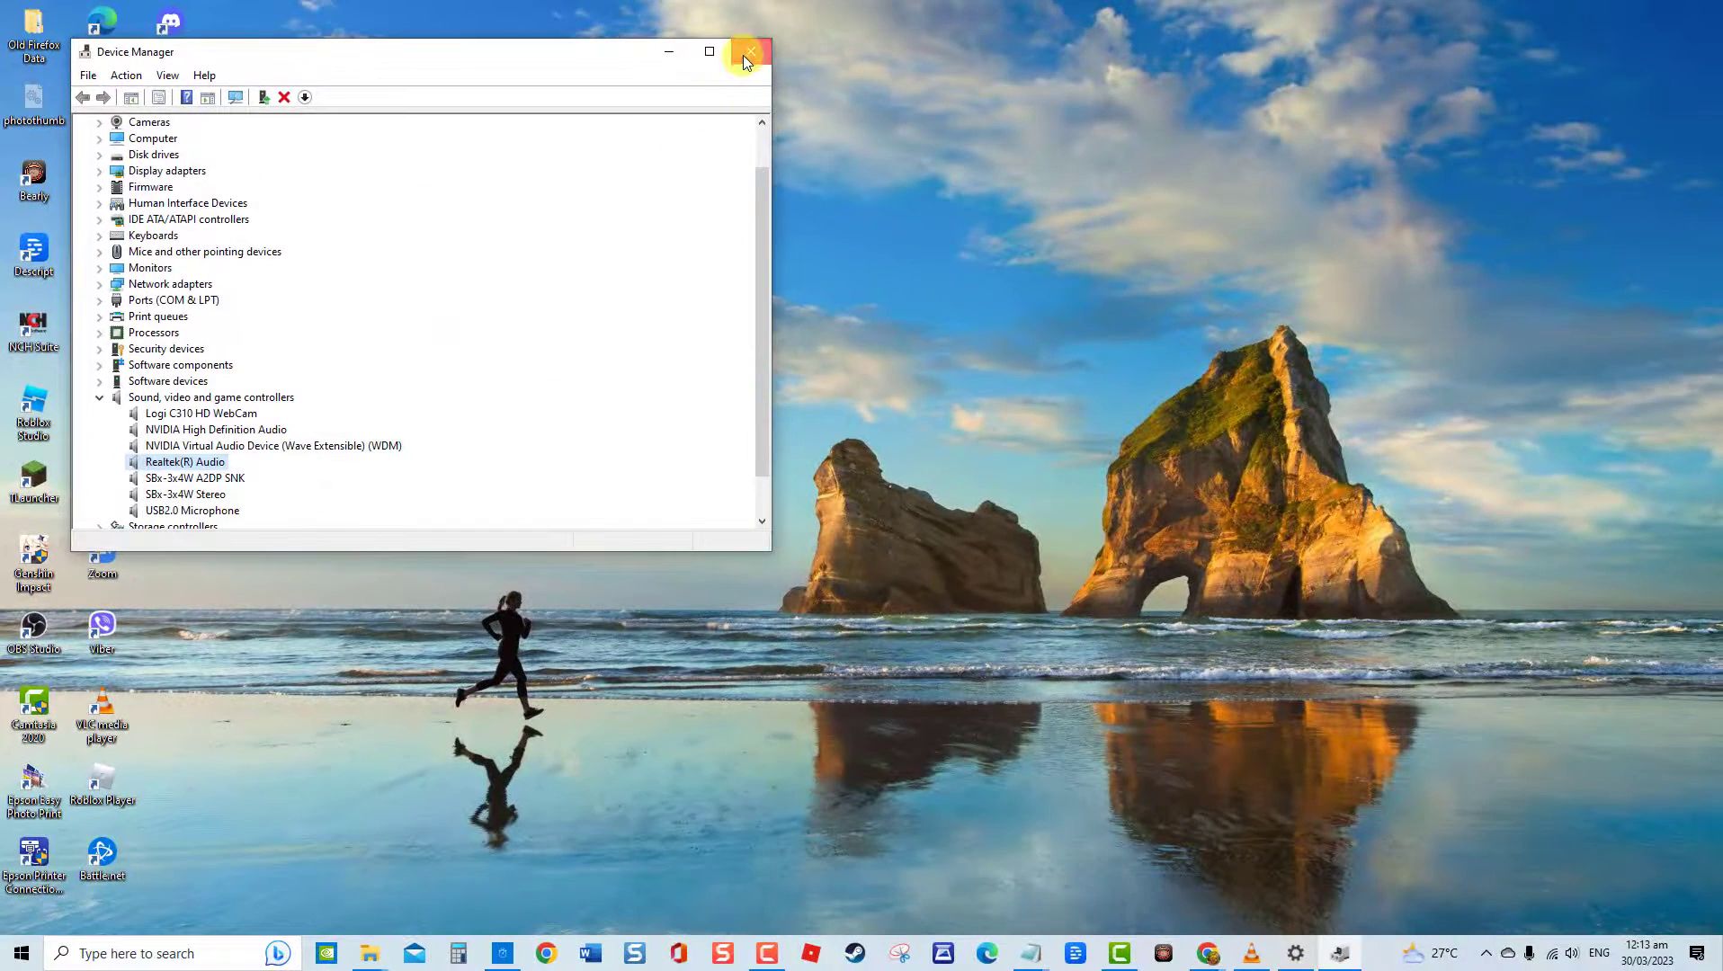
{"action": "left_click", "coordinate": [747, 52]}
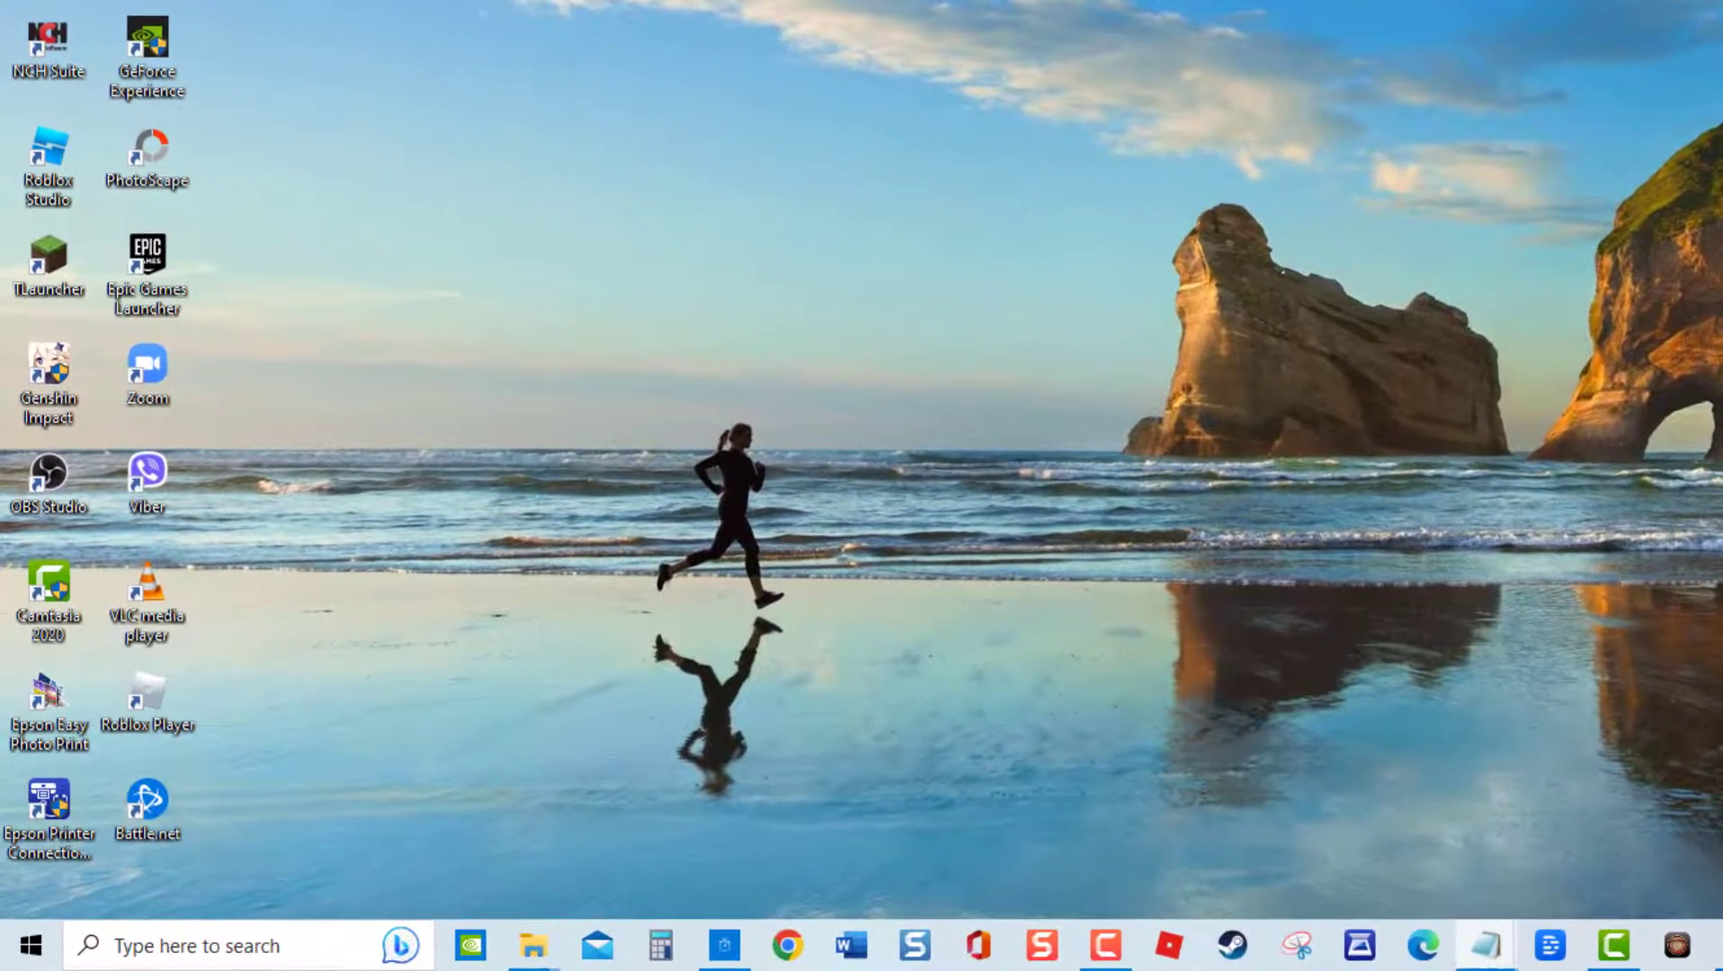
Create a system restore point described as 'restore march 27'.
{"action": "left_click", "coordinate": [231, 940]}
{"action": "type", "text": "restore"}
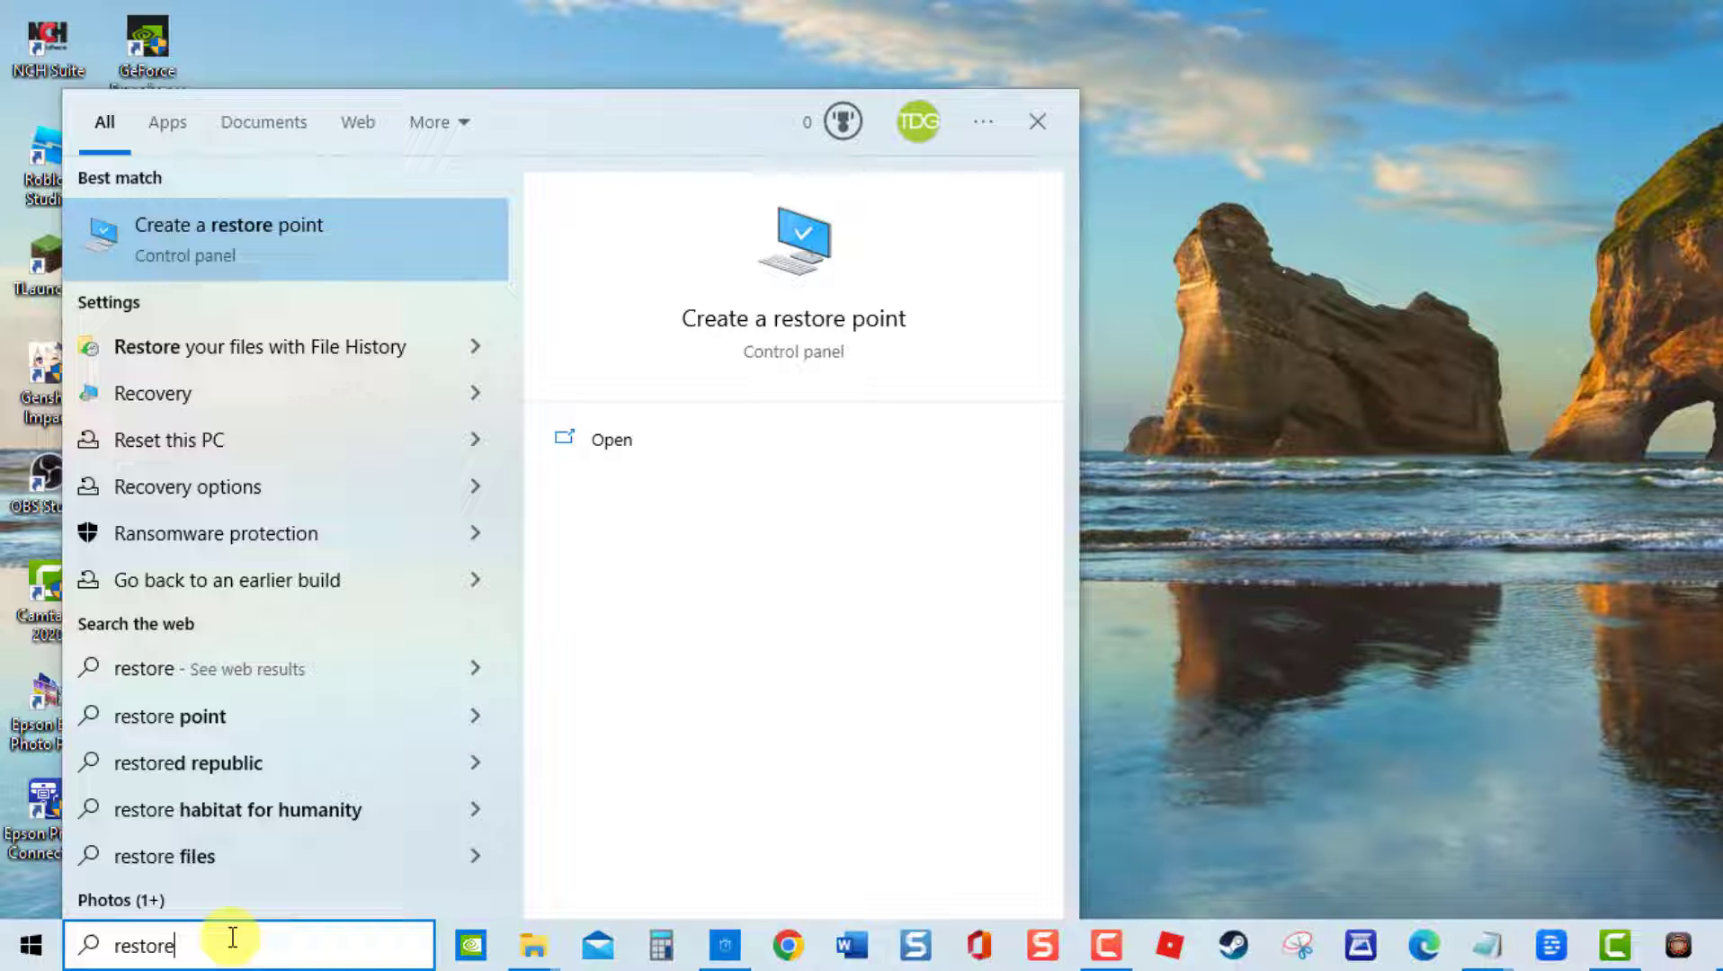
{"action": "left_click", "coordinate": [347, 259]}
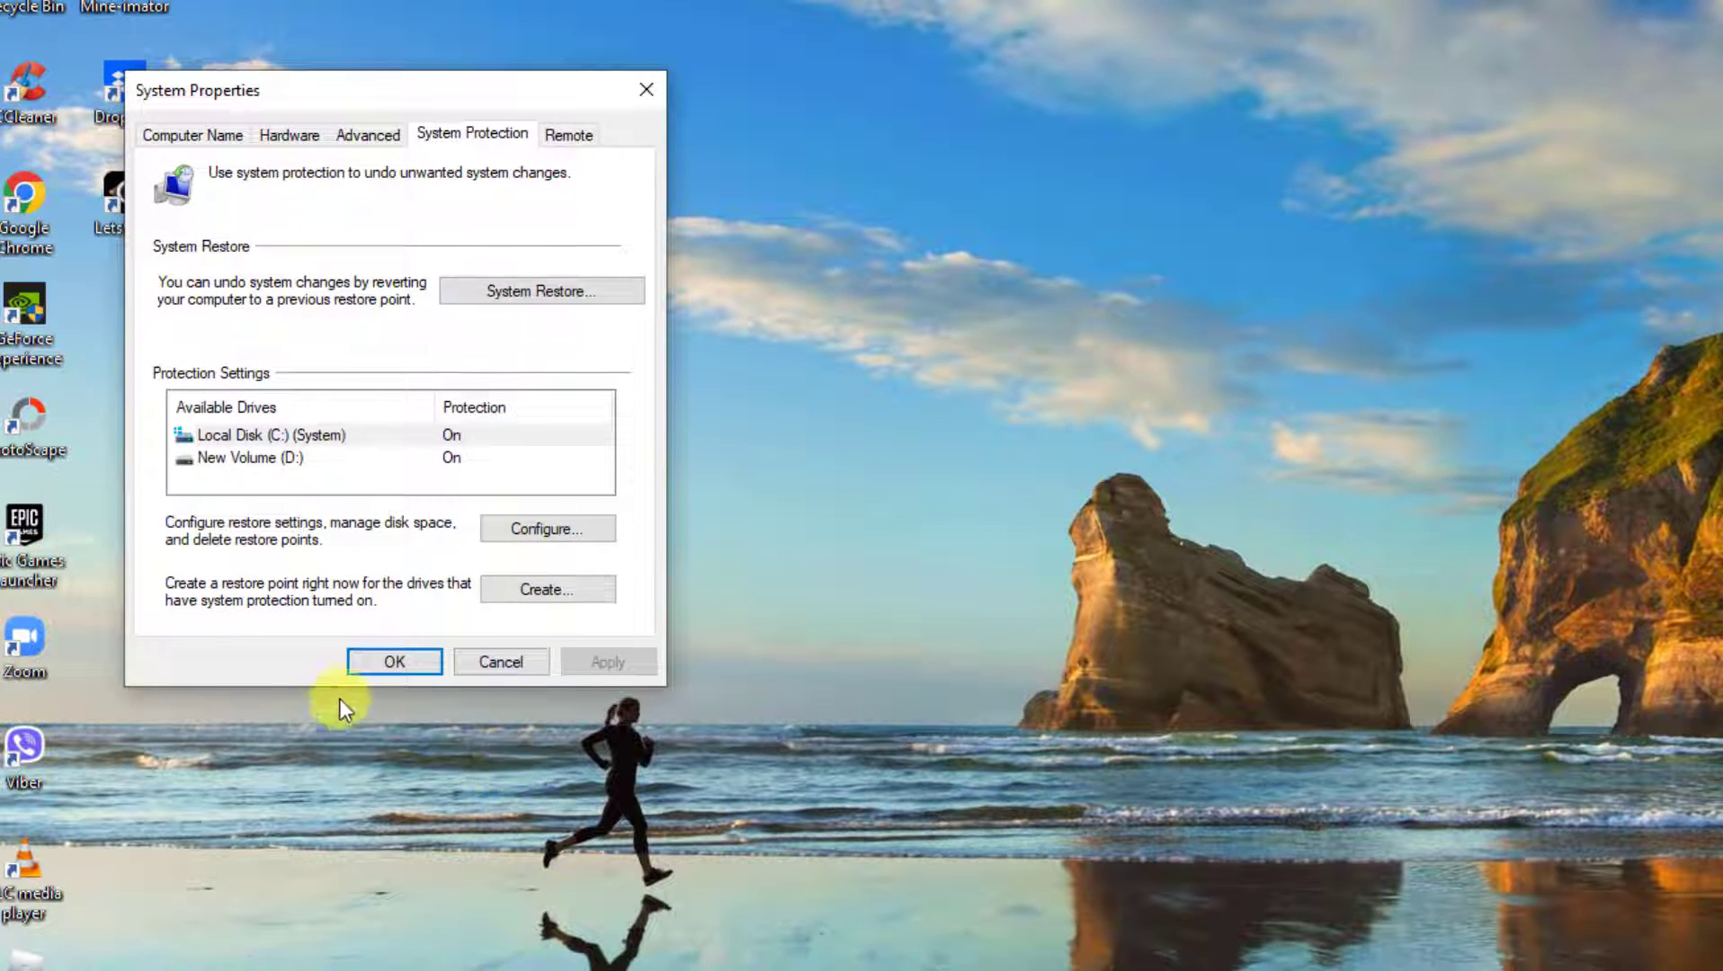
{"action": "left_click", "coordinate": [531, 590]}
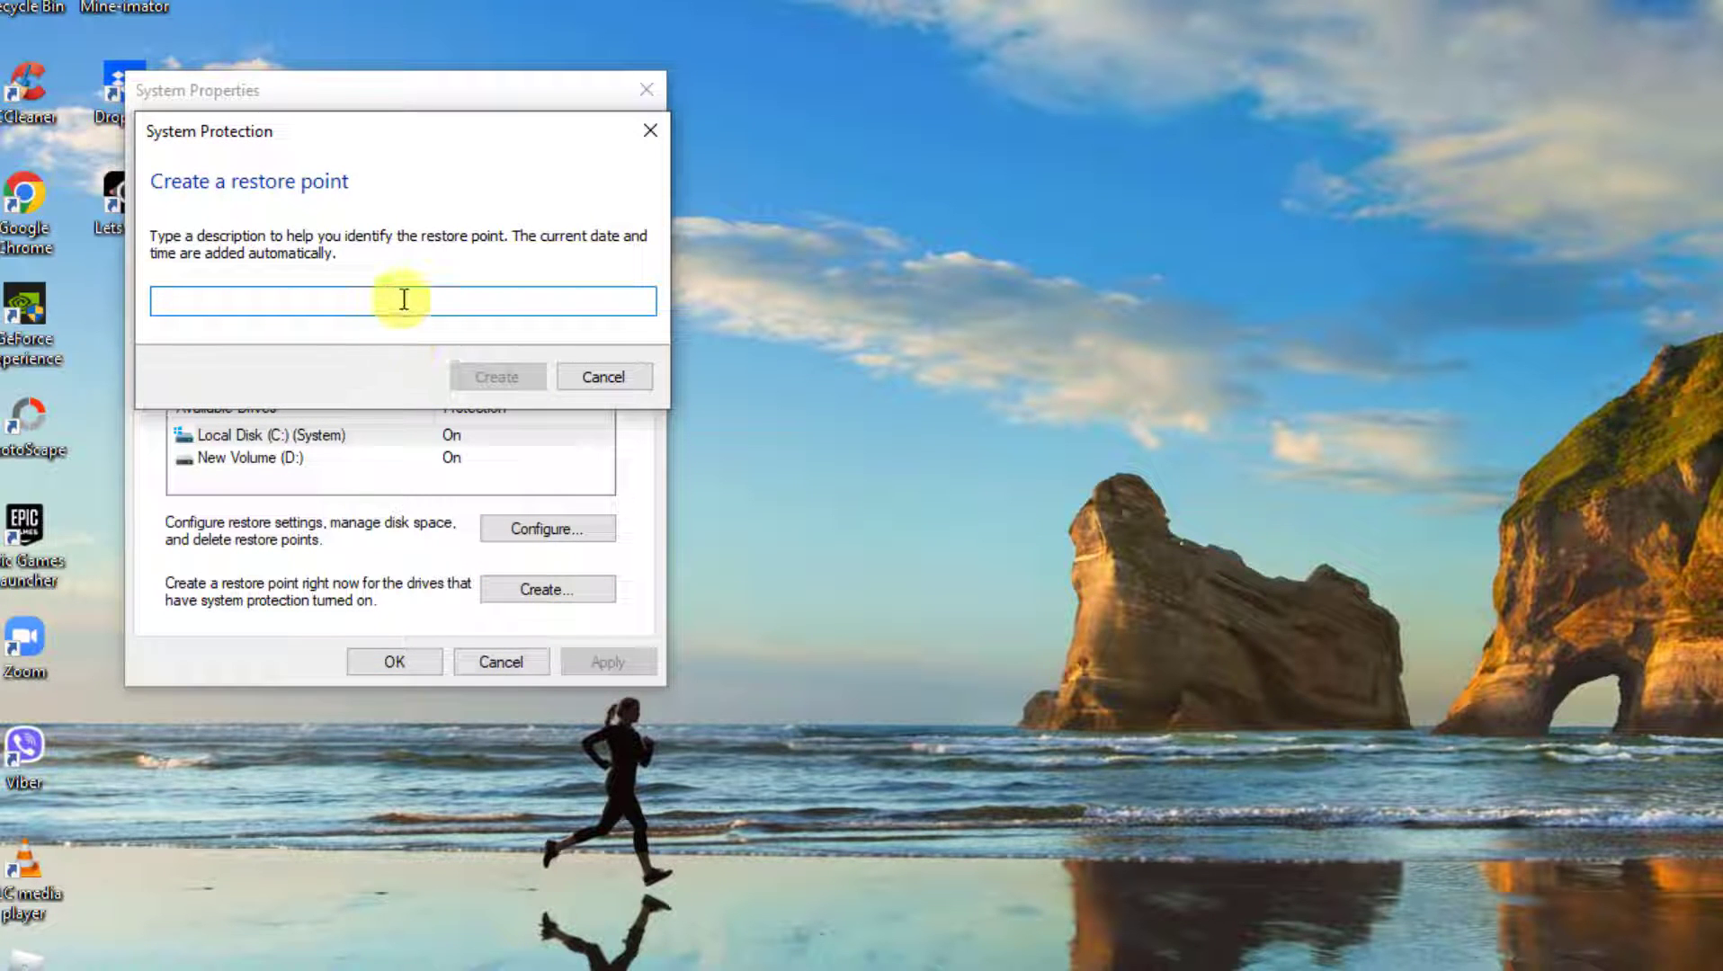
{"action": "type", "text": "restore march 27"}
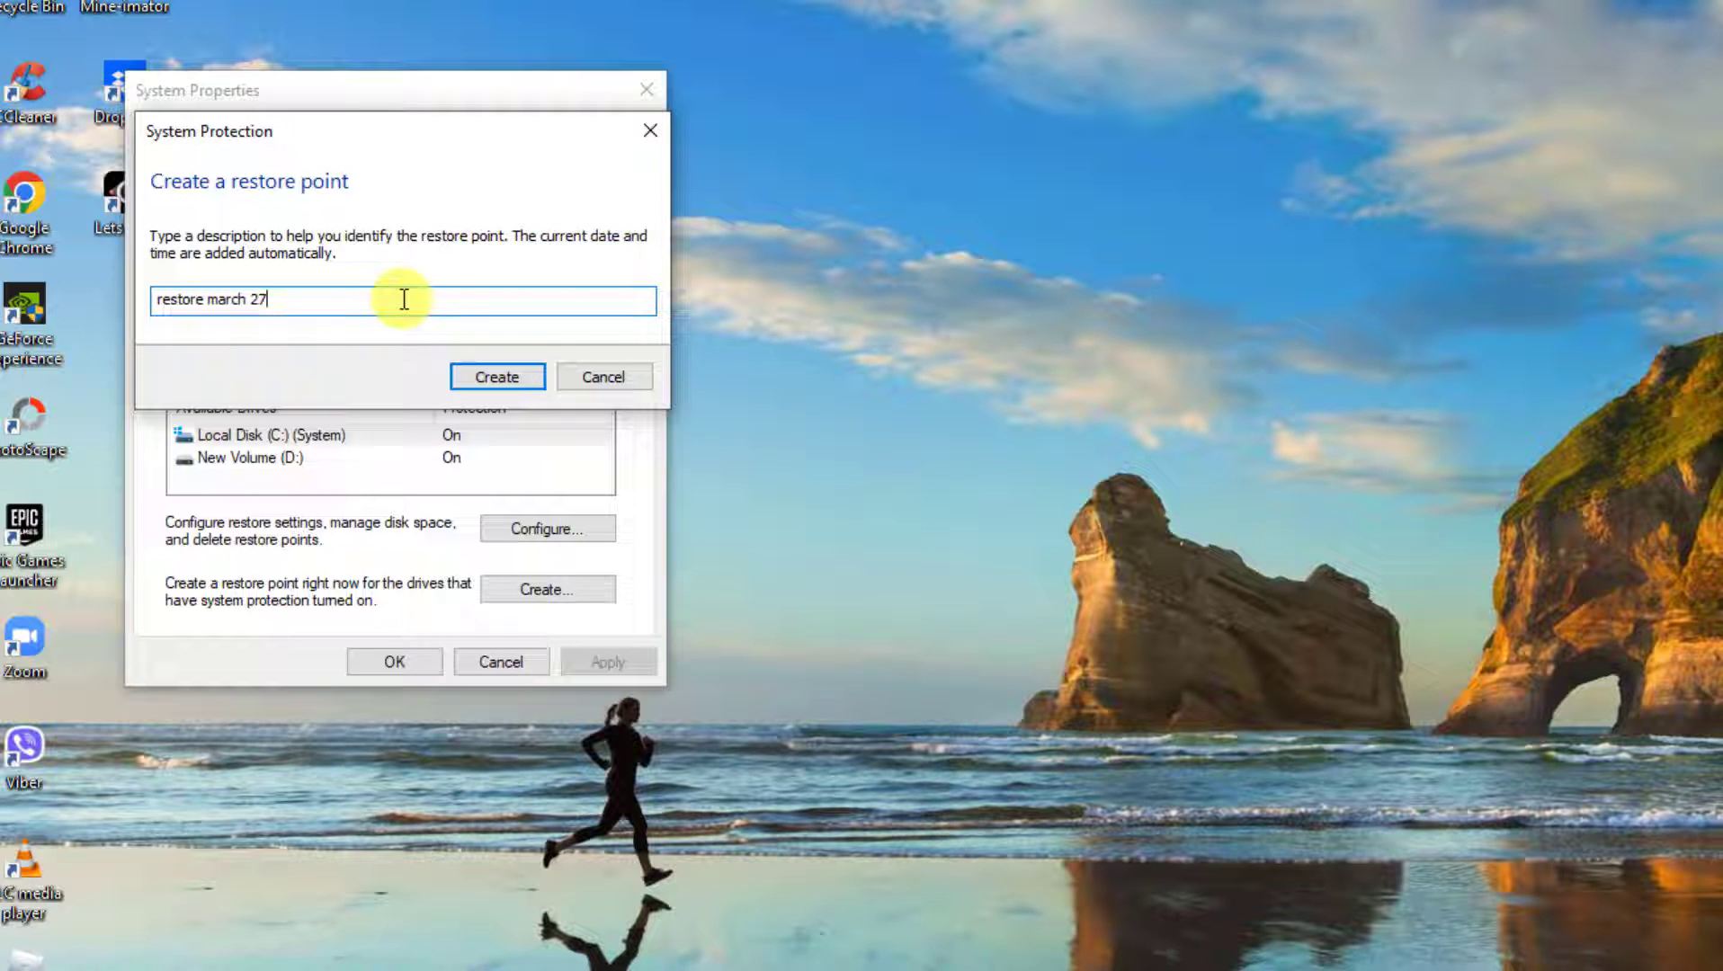
{"action": "left_click", "coordinate": [493, 373]}
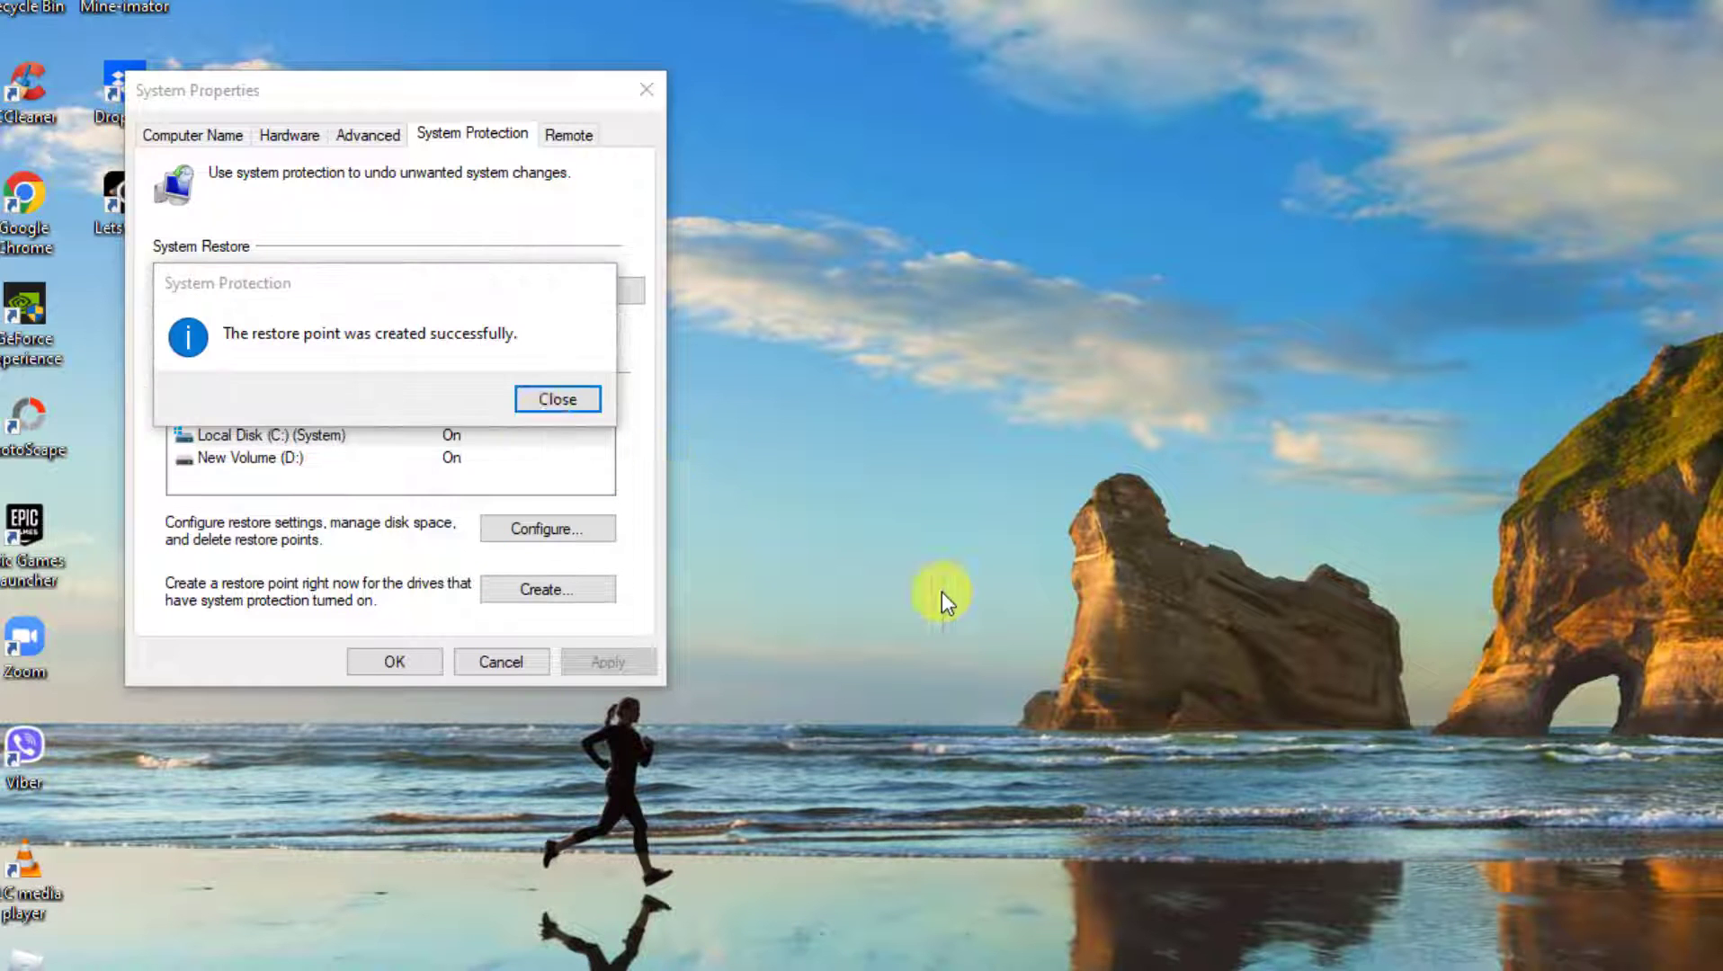
{"action": "left_click", "coordinate": [536, 404]}
Confirm 'restore march 27' is listed in System Restore, then close it and System Properties.
{"action": "left_click", "coordinate": [561, 294]}
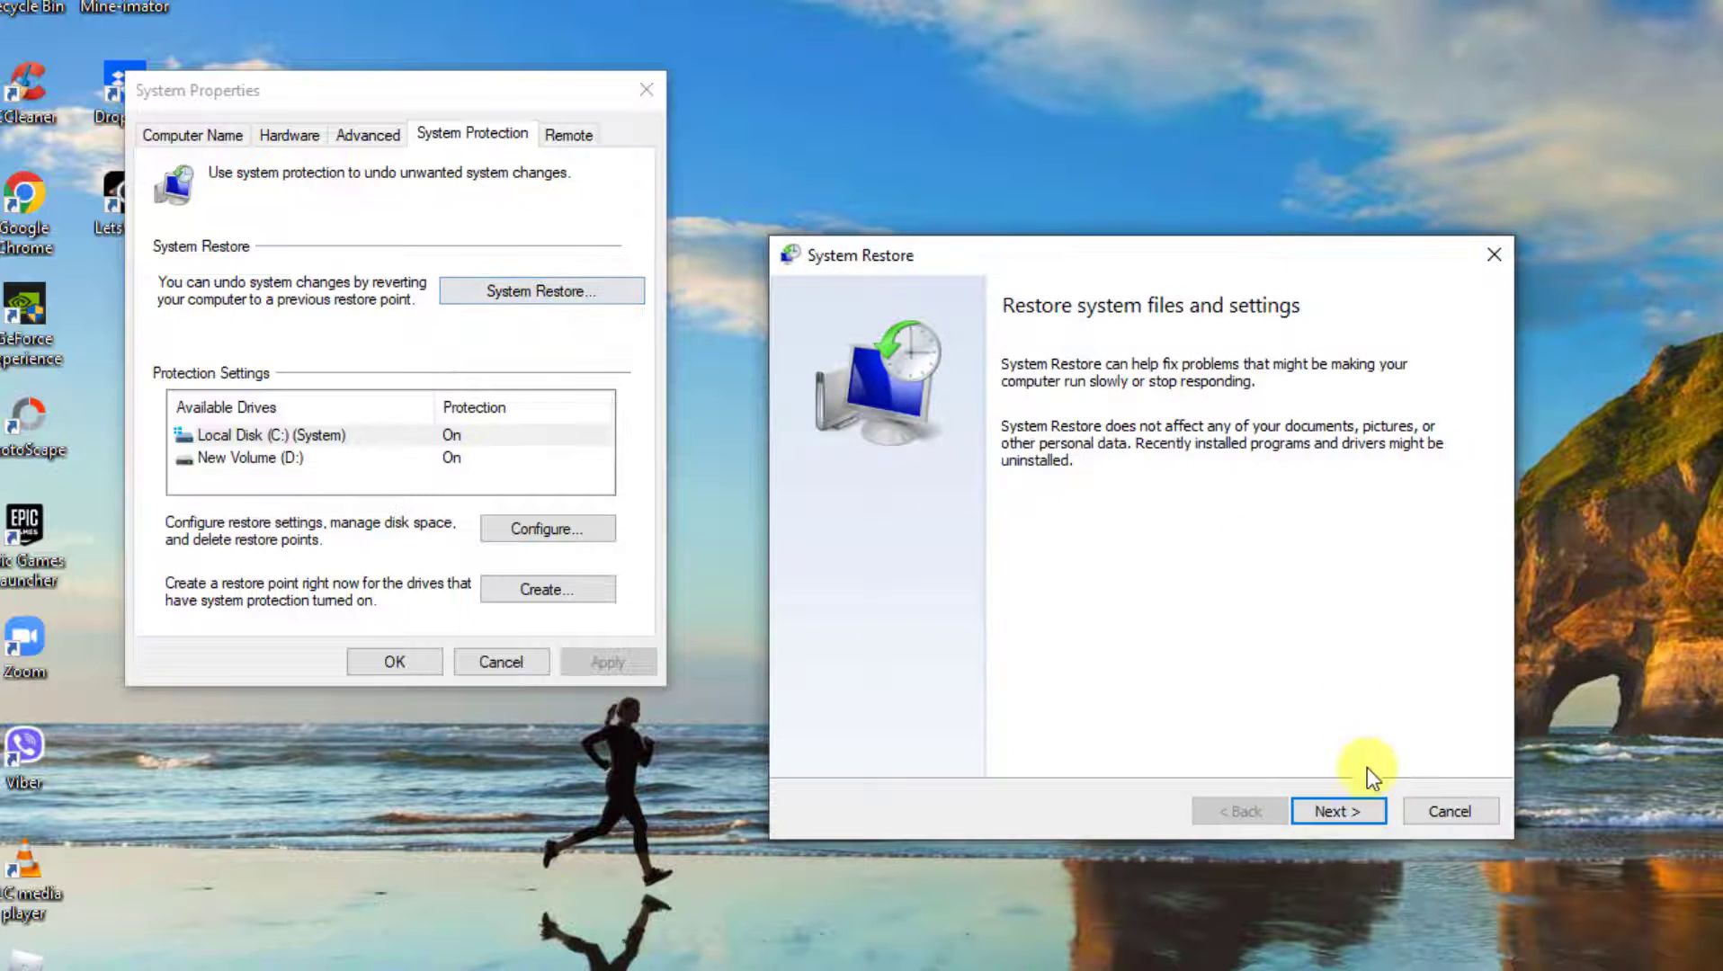
{"action": "left_click", "coordinate": [1369, 809]}
{"action": "left_click", "coordinate": [1093, 473]}
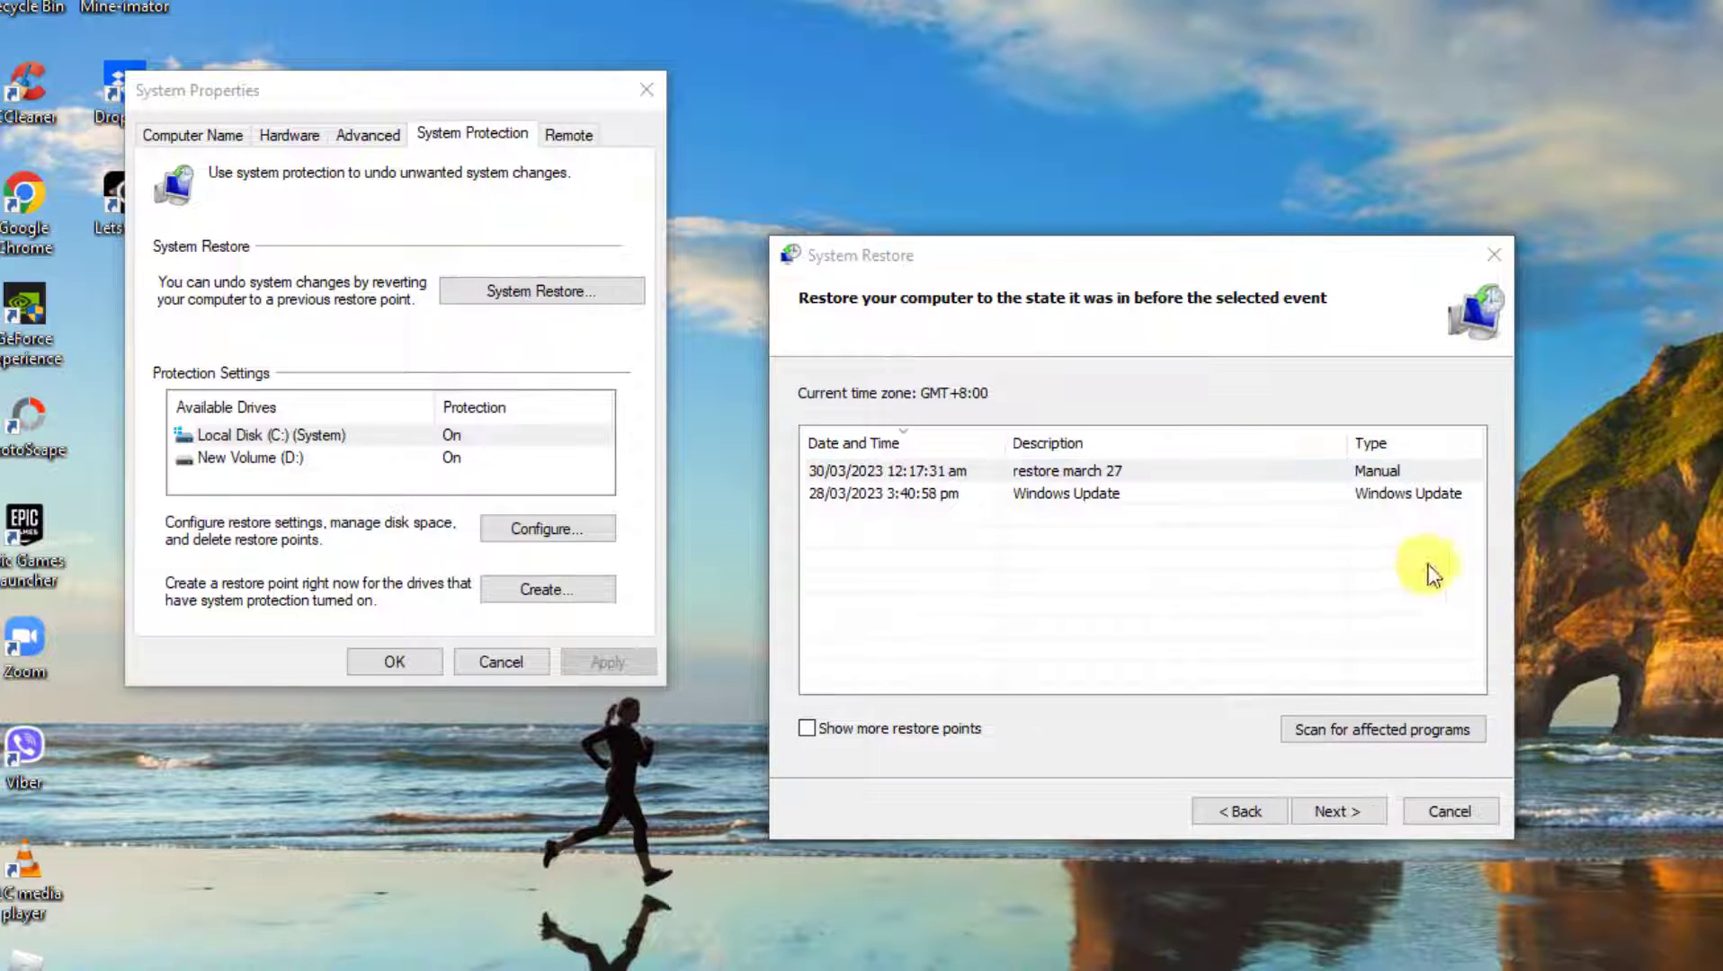
{"action": "left_click", "coordinate": [1332, 813]}
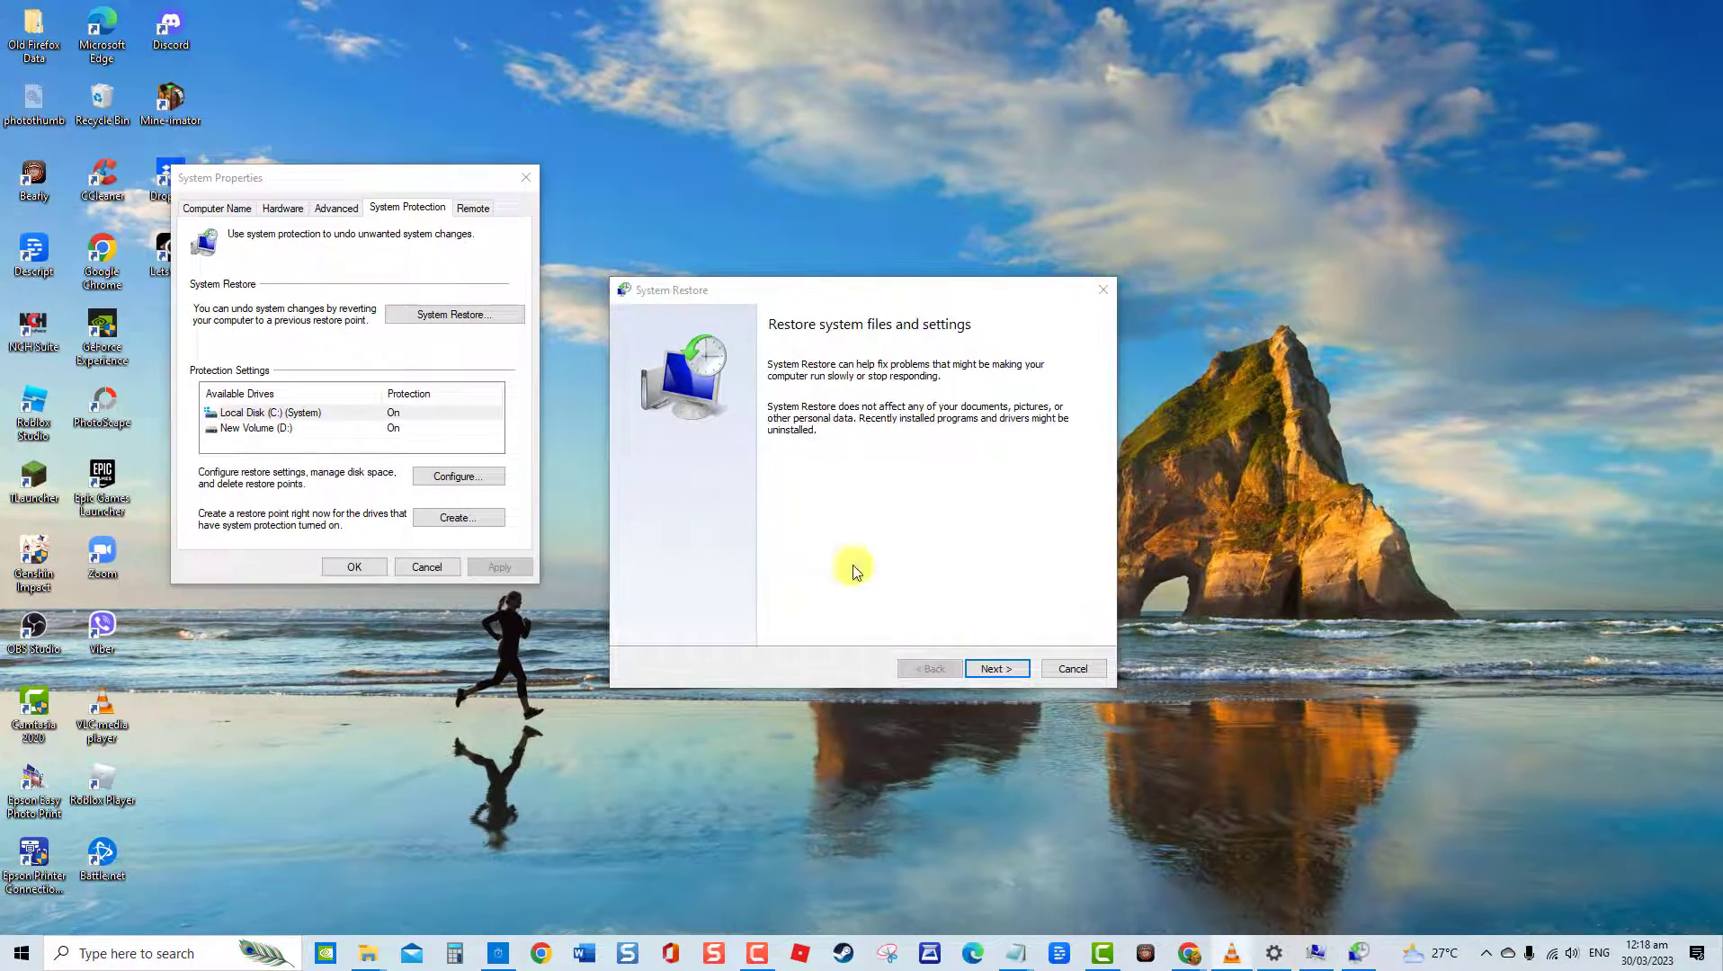
{"action": "left_click", "coordinate": [1103, 288]}
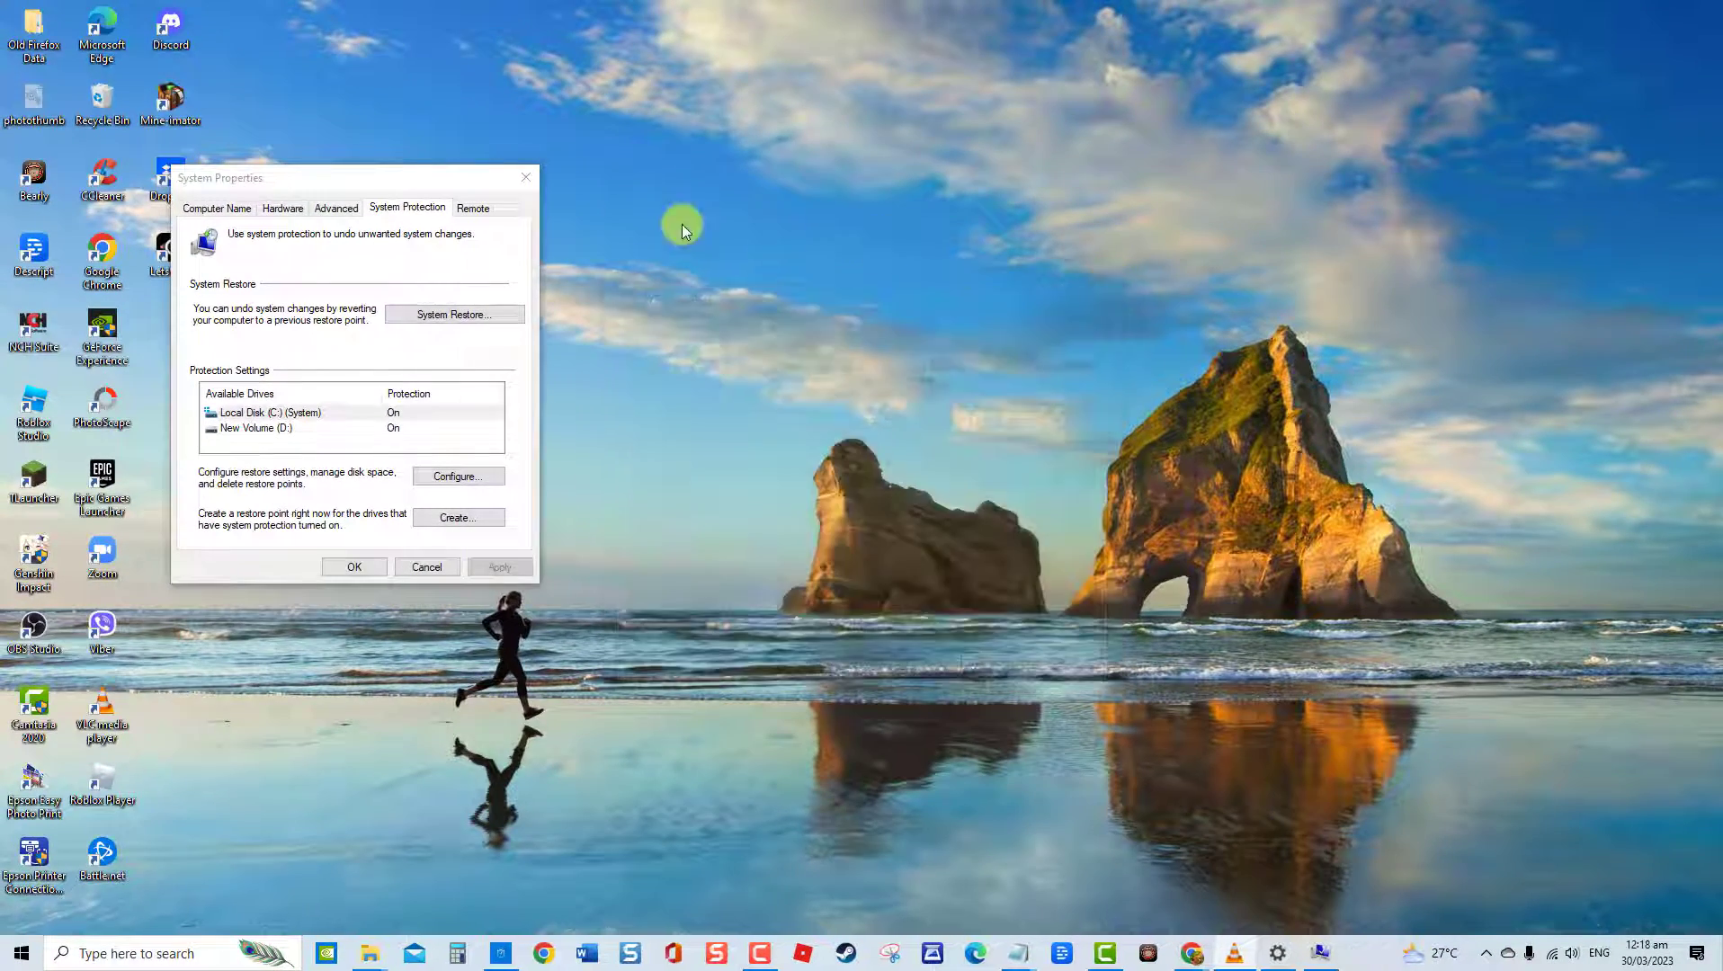
{"action": "left_click", "coordinate": [526, 177]}
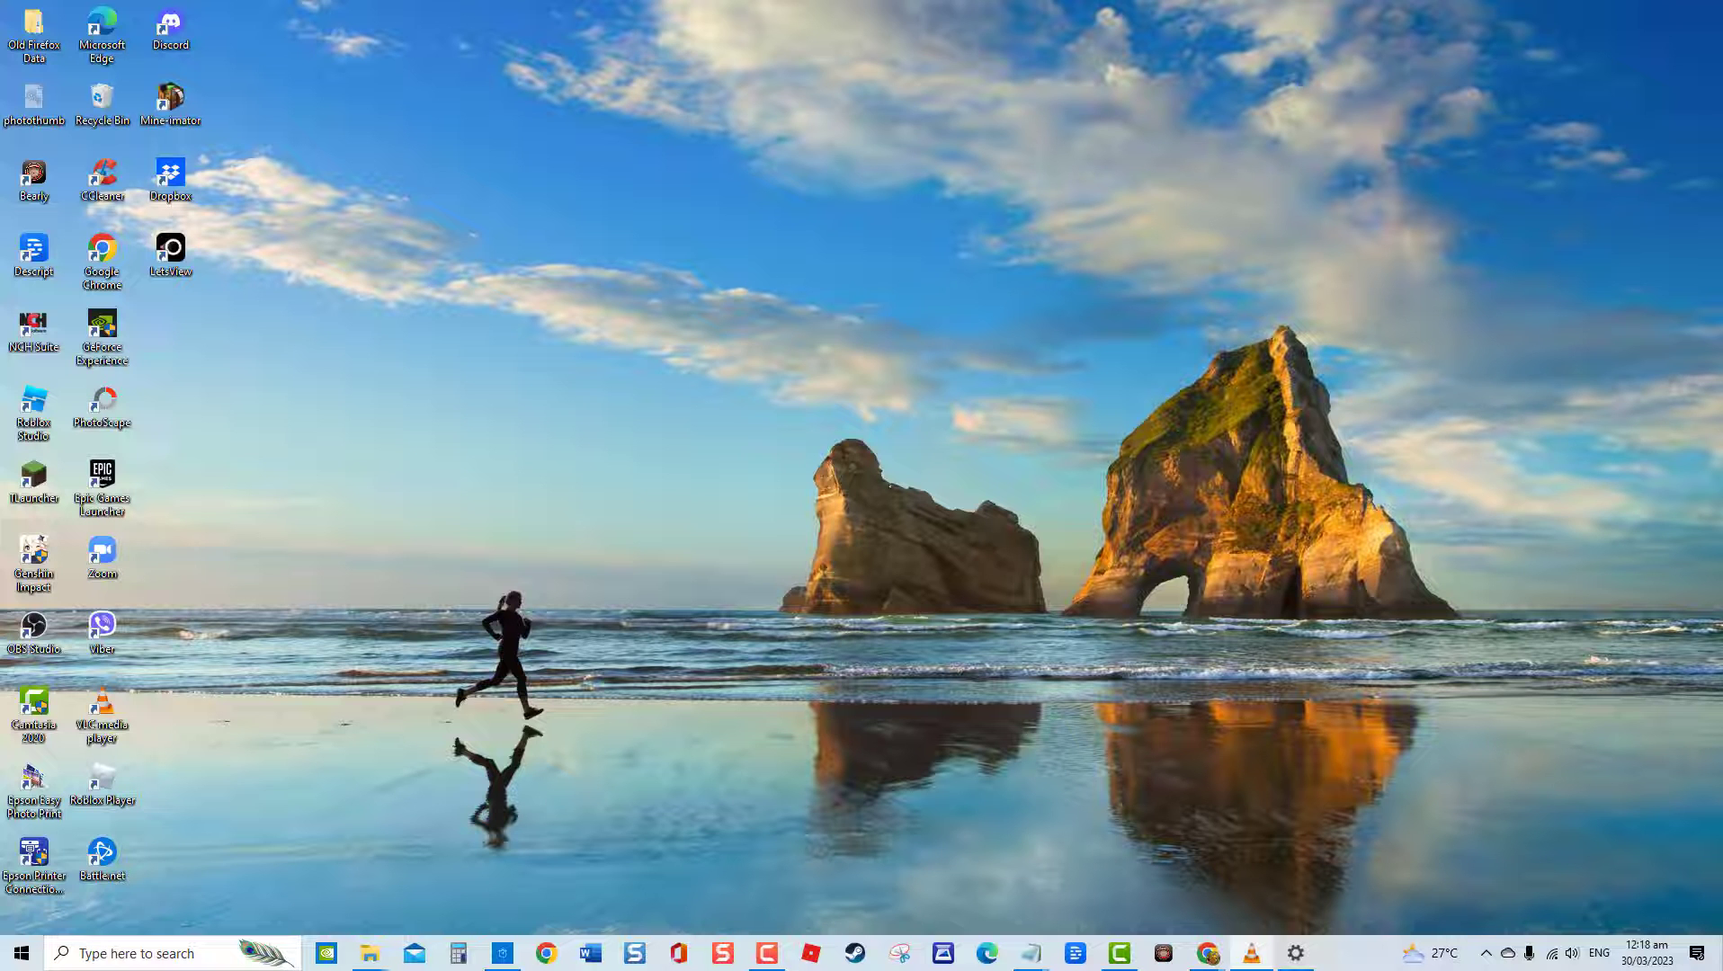